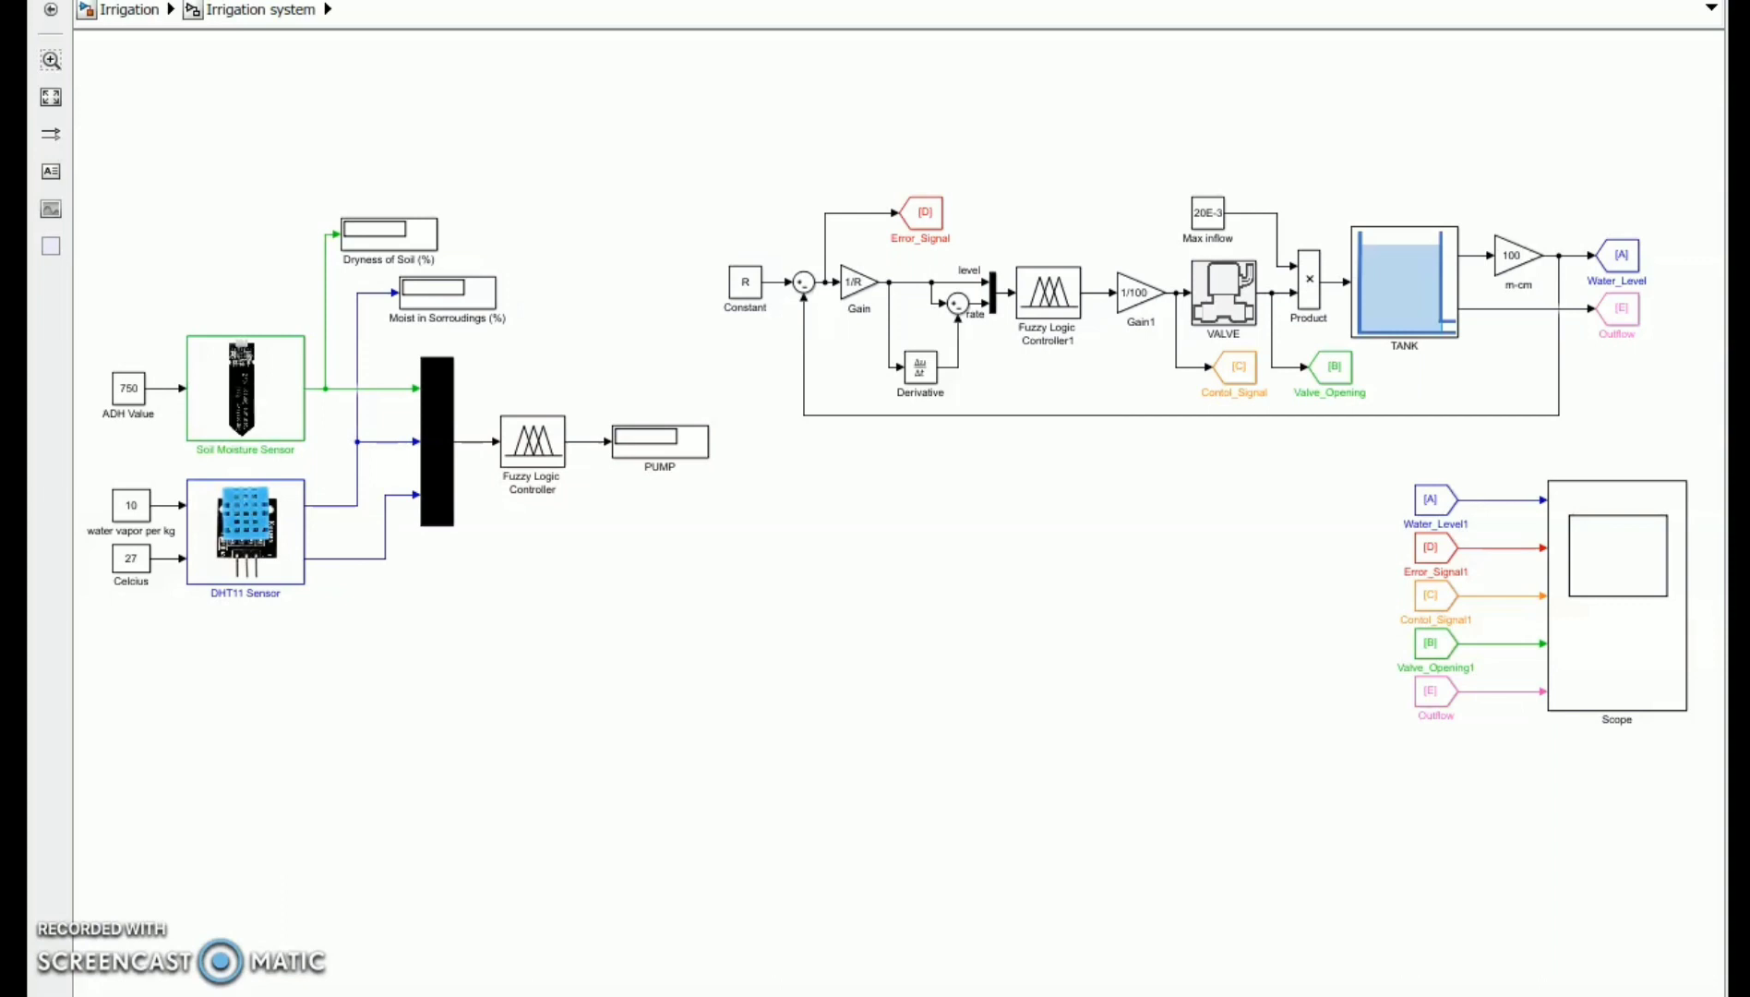
# Inspect the Soil Moisture Sensor subsystem's Moisture inport, Divide1 and Gain blocks, then return
pyautogui.click(257, 499)
pyautogui.scroll(5, 586, 544)
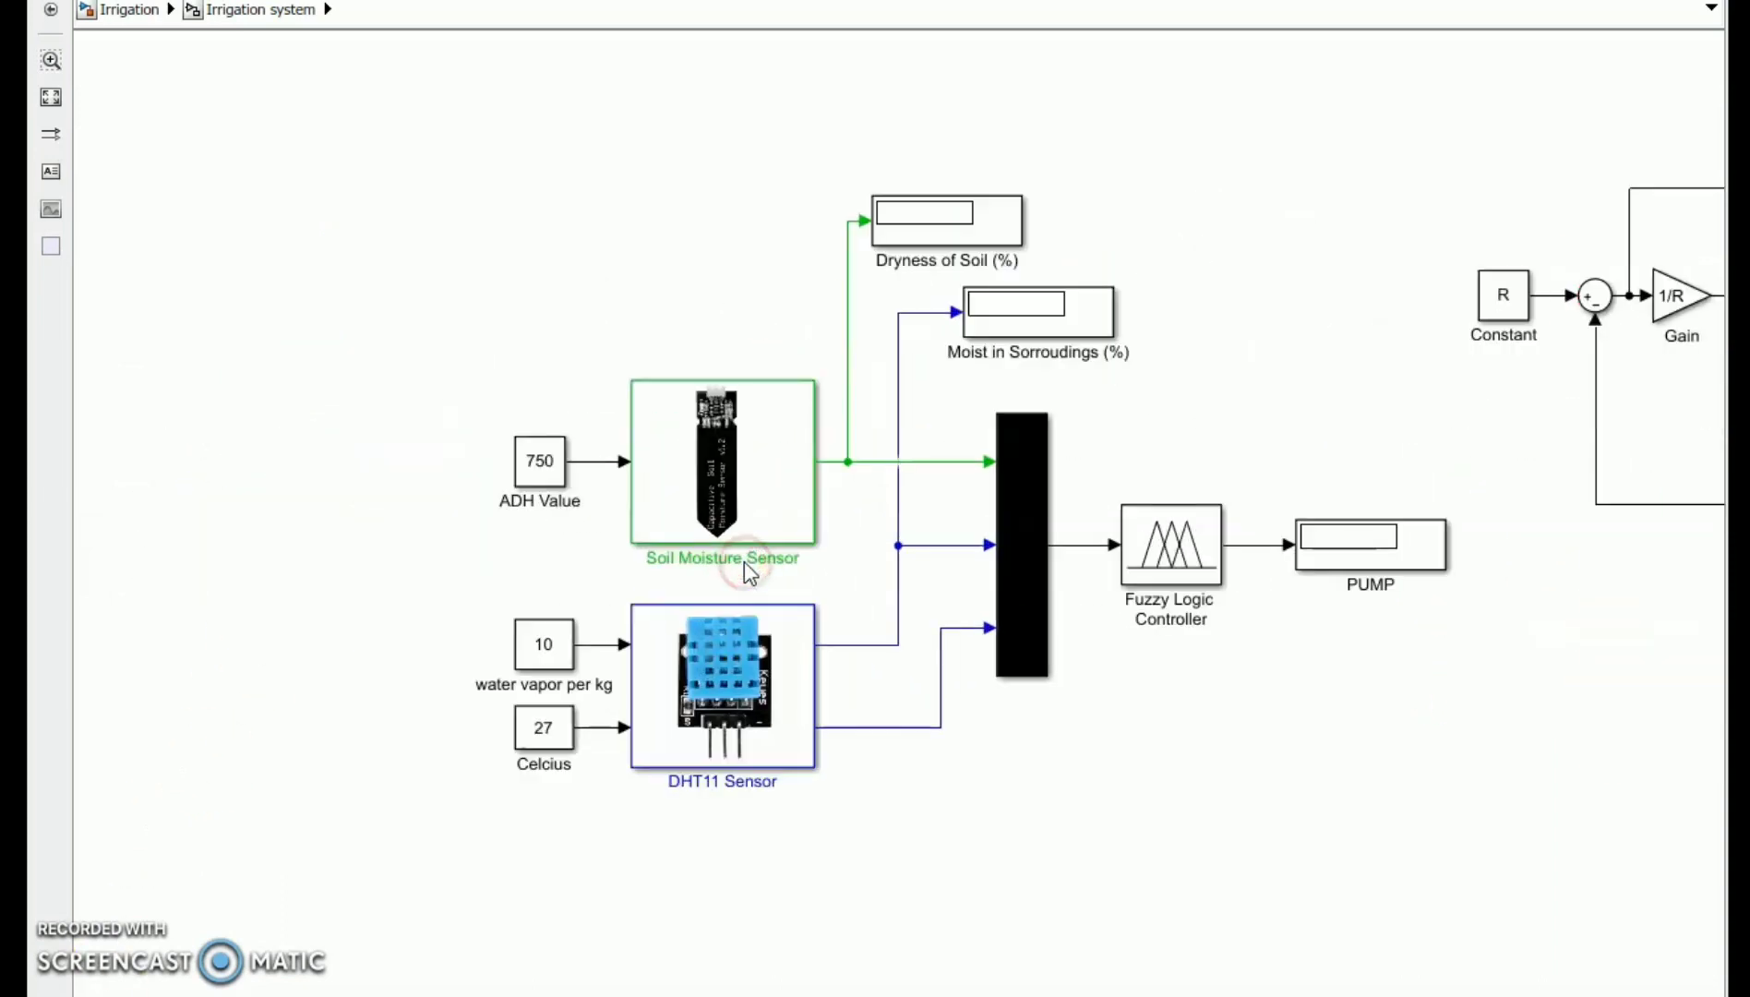
pyautogui.click(723, 461)
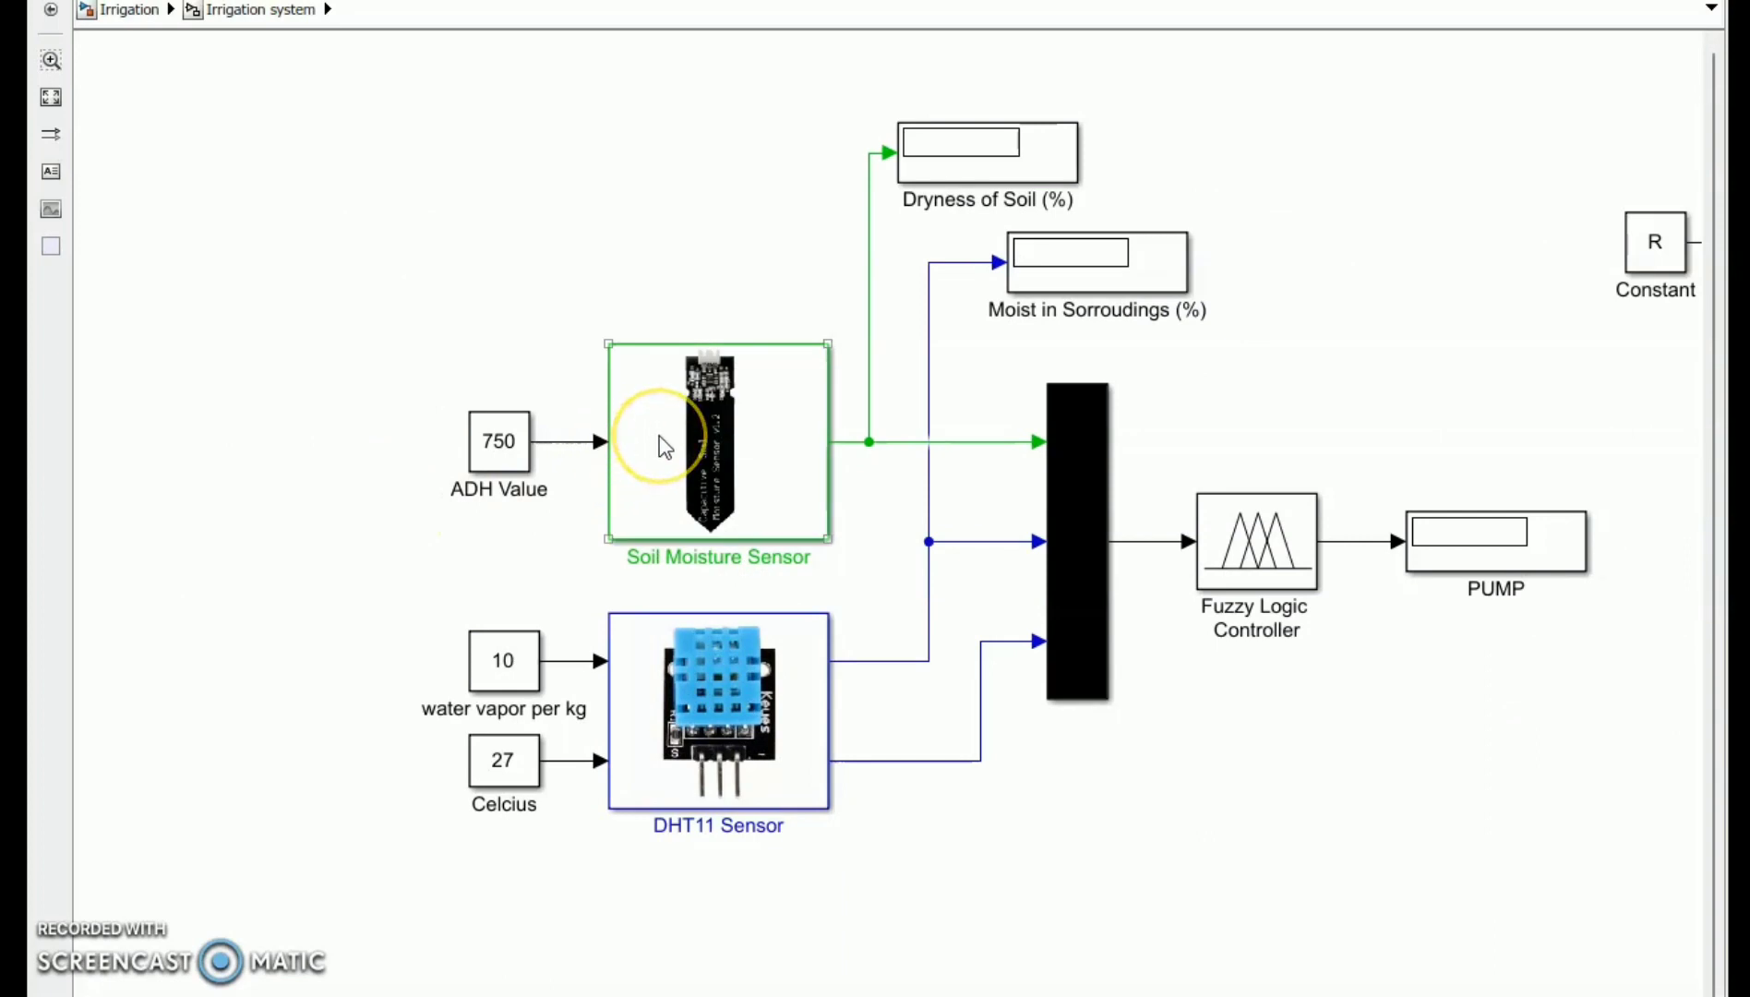
pyautogui.click(702, 691)
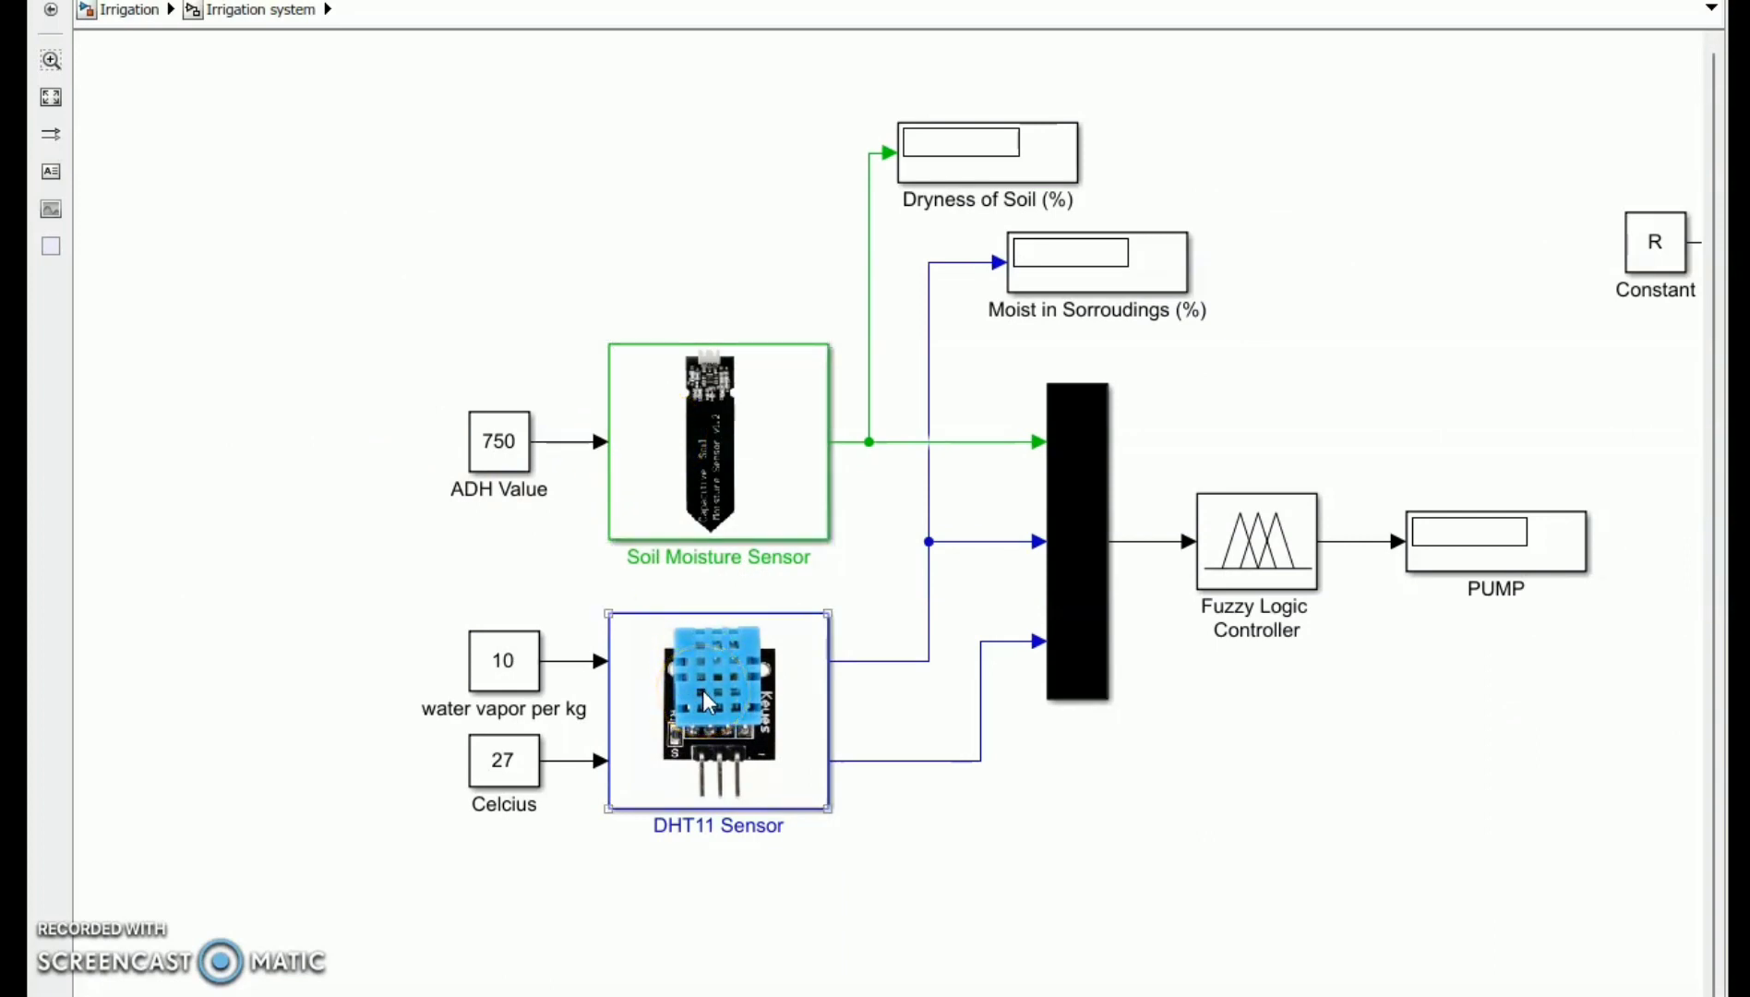
pyautogui.doubleClick(665, 461)
pyautogui.moveTo(1594, 793); pyautogui.dragTo(1032, 566)
pyautogui.click(447, 543)
pyautogui.click(716, 545)
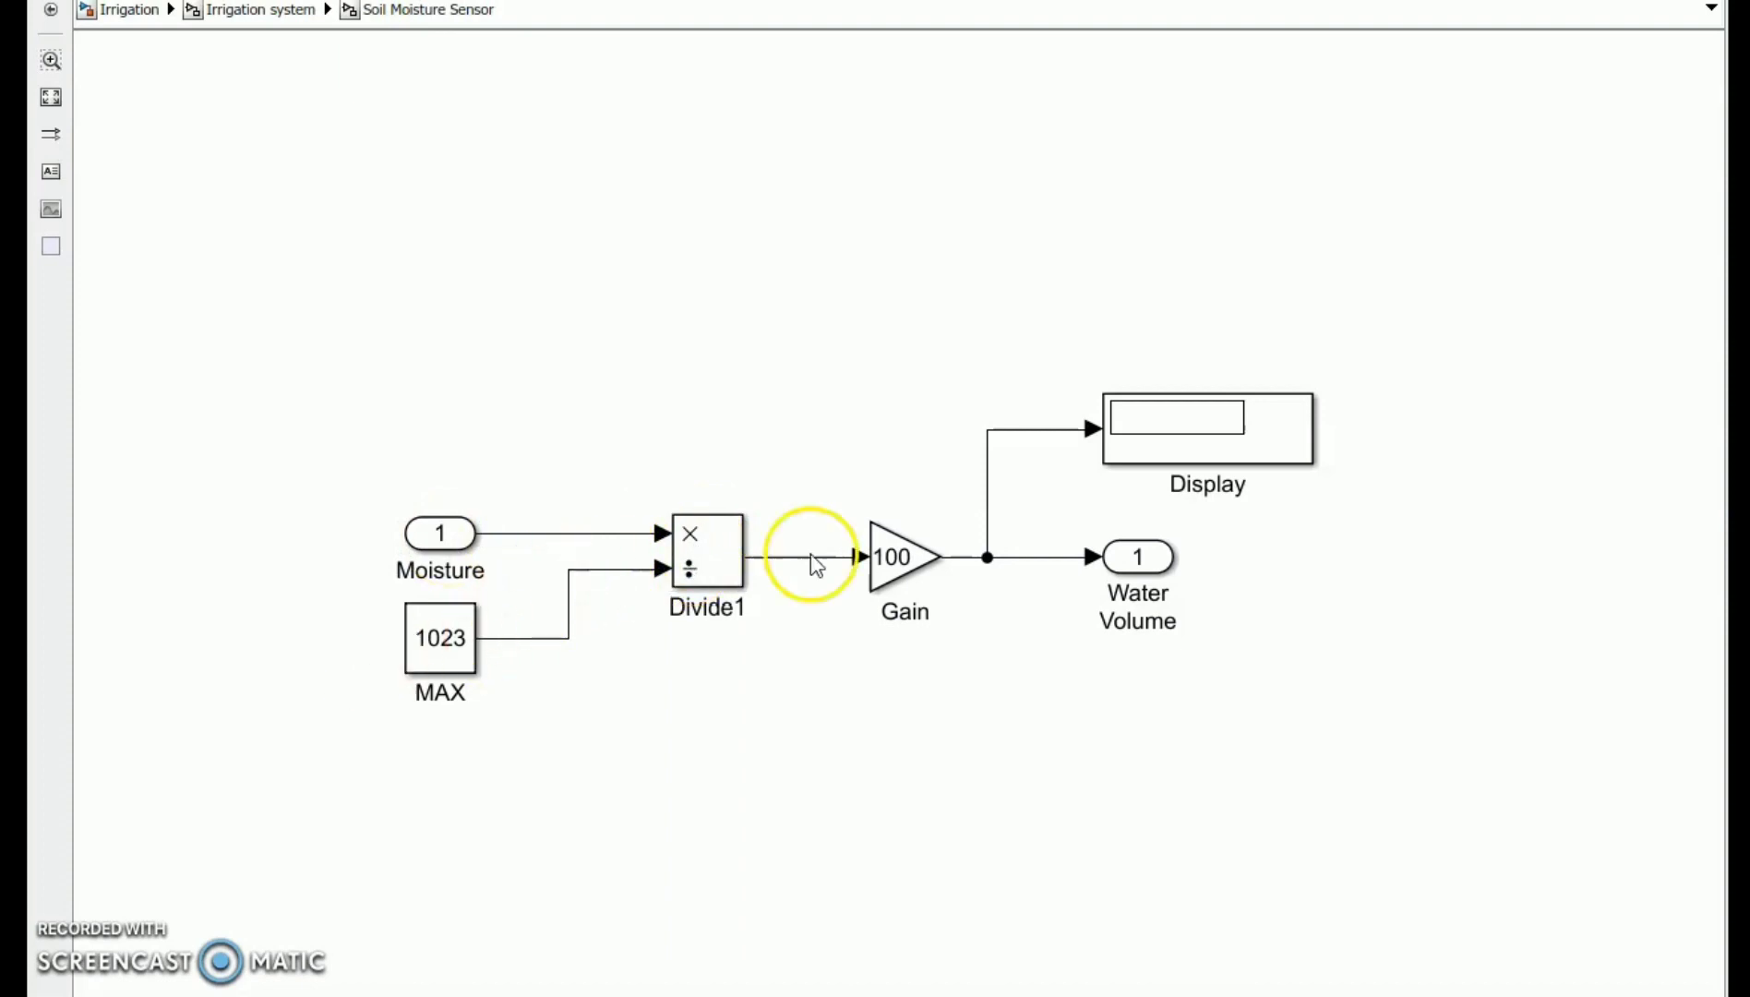
pyautogui.click(923, 557)
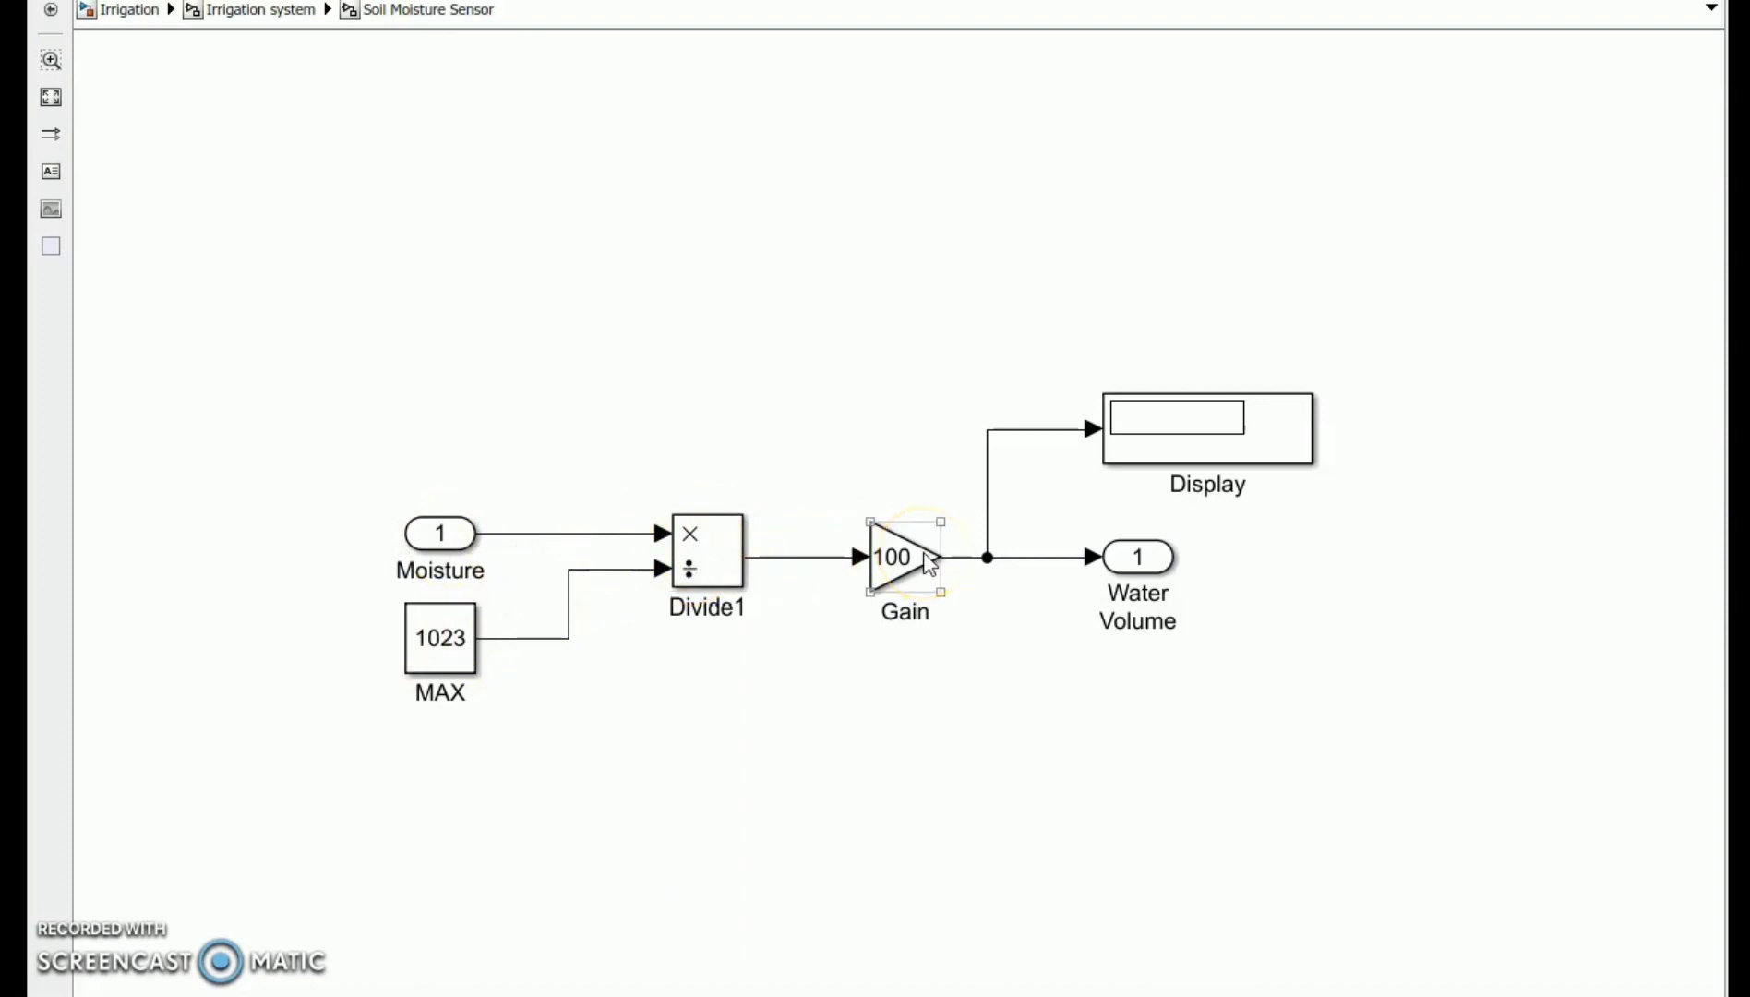
pyautogui.press('Escape')
# Inspect the DHT11 Sensor subsystem's Humidity inport and Divide block, then go back up
pyautogui.click(713, 694)
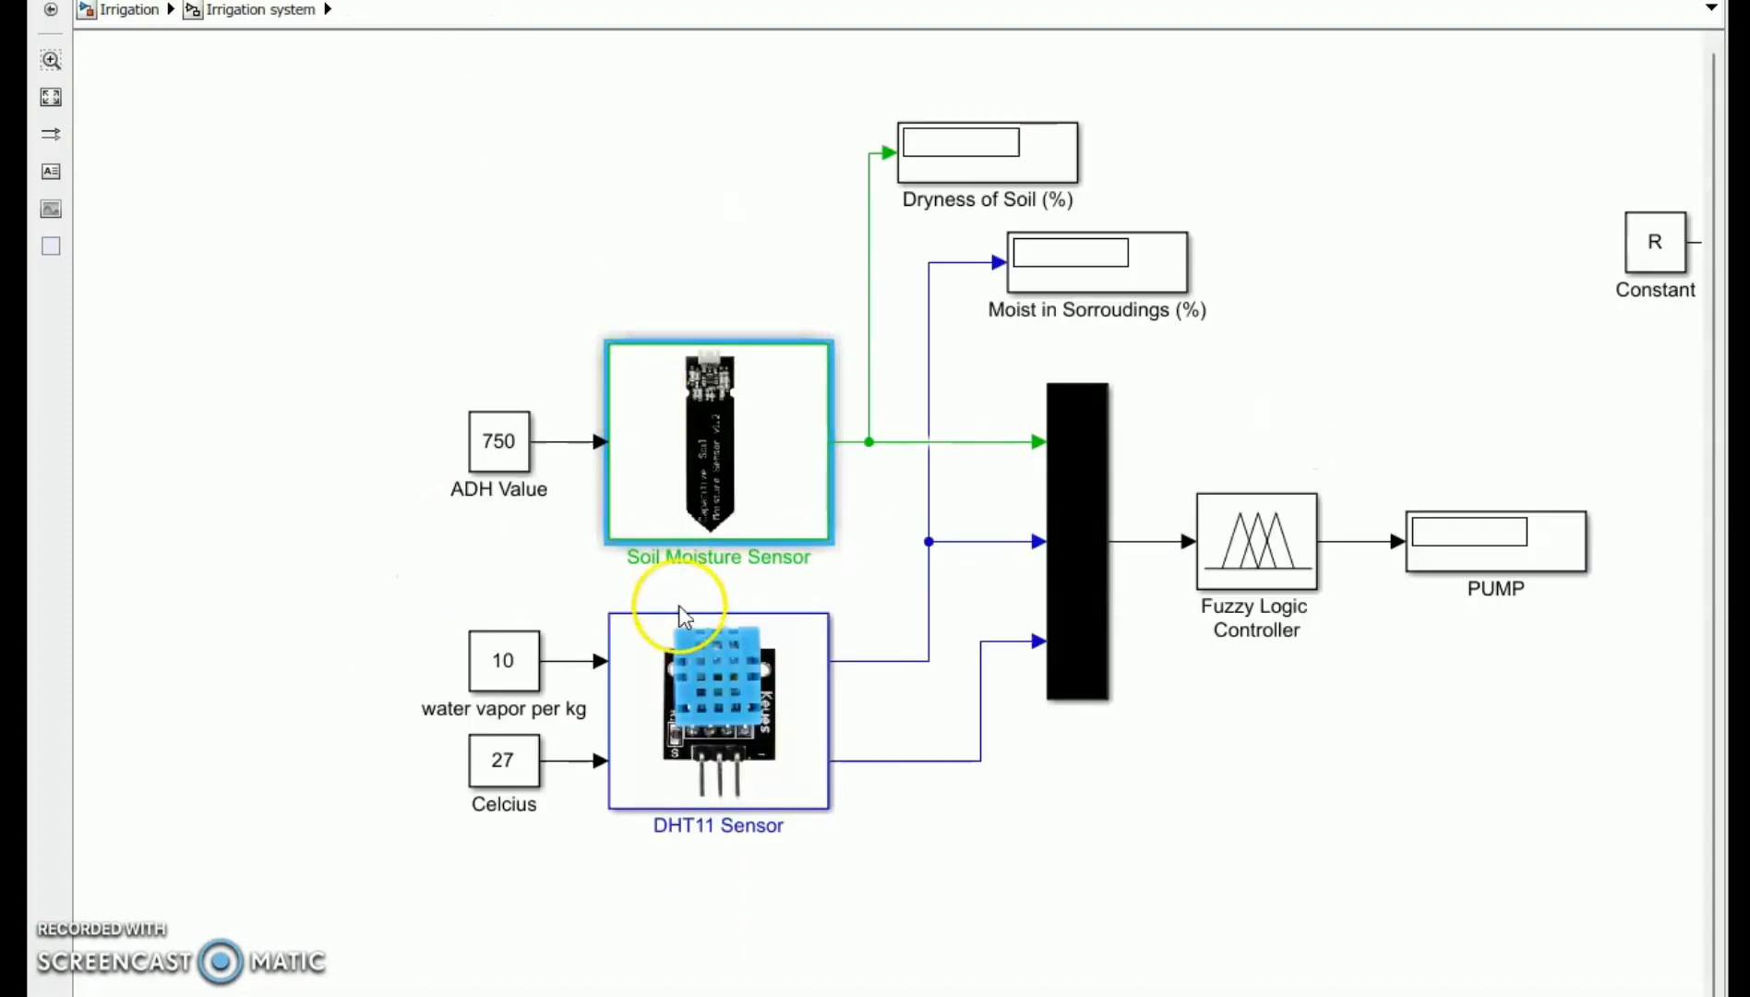
pyautogui.doubleClick(712, 695)
pyautogui.click(390, 468)
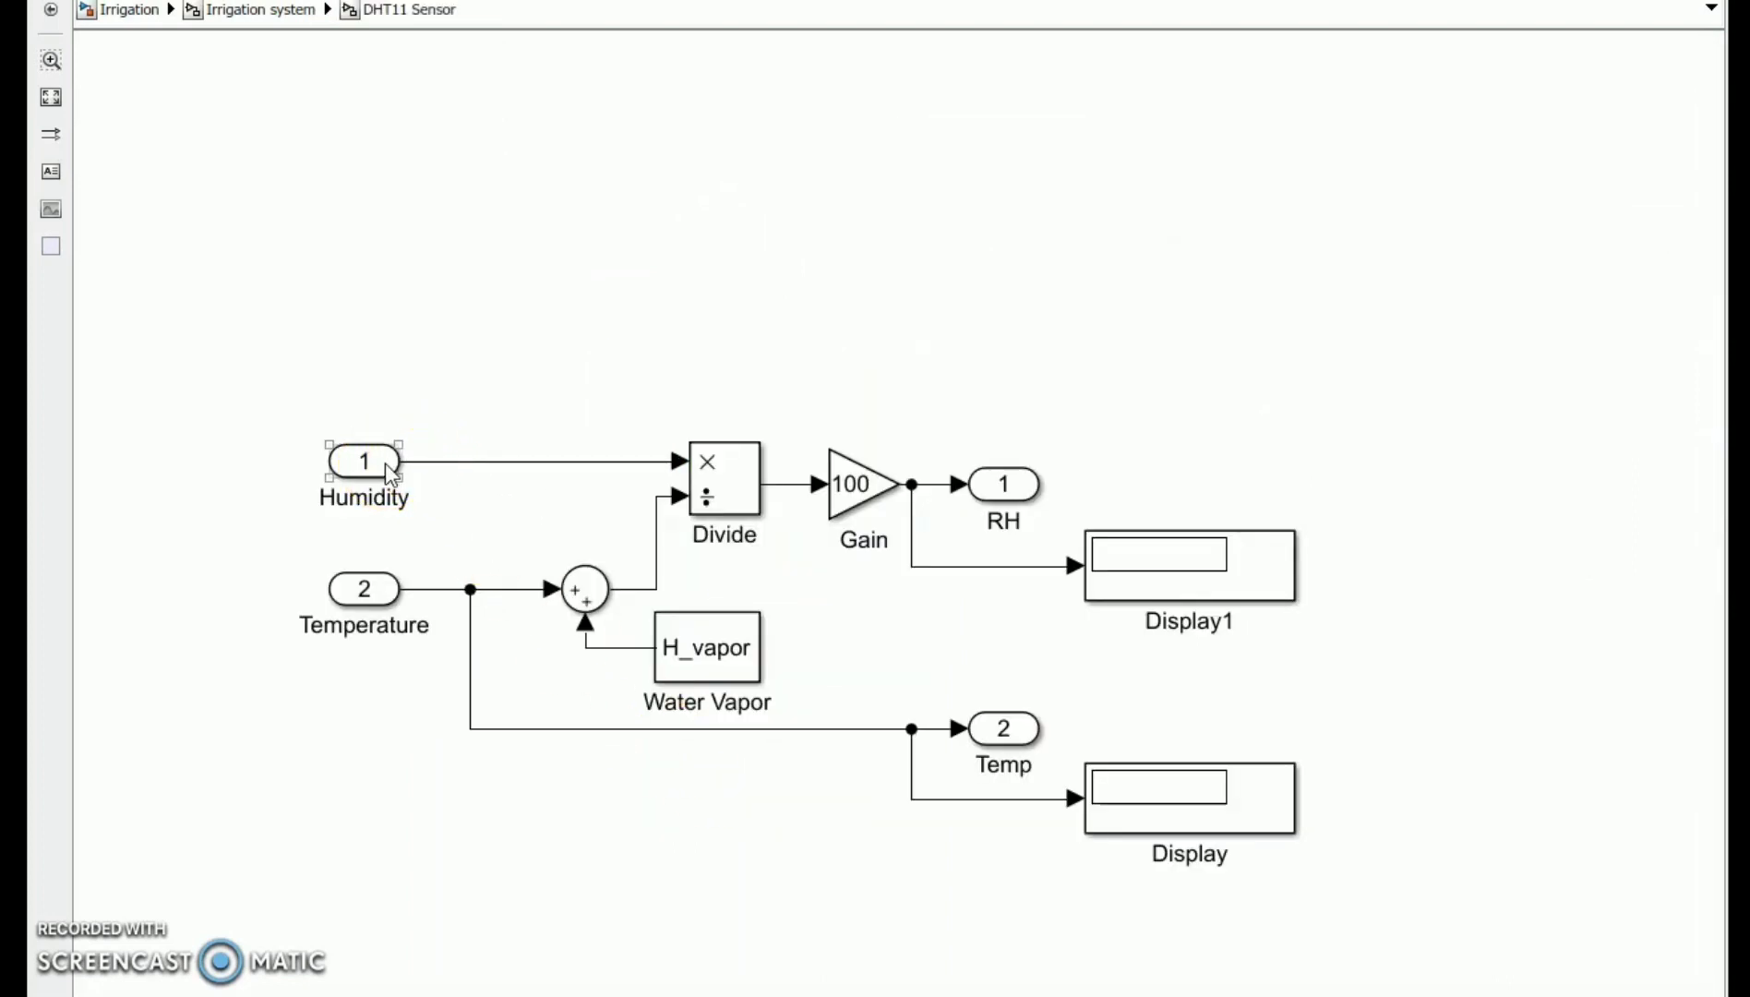
pyautogui.click(685, 475)
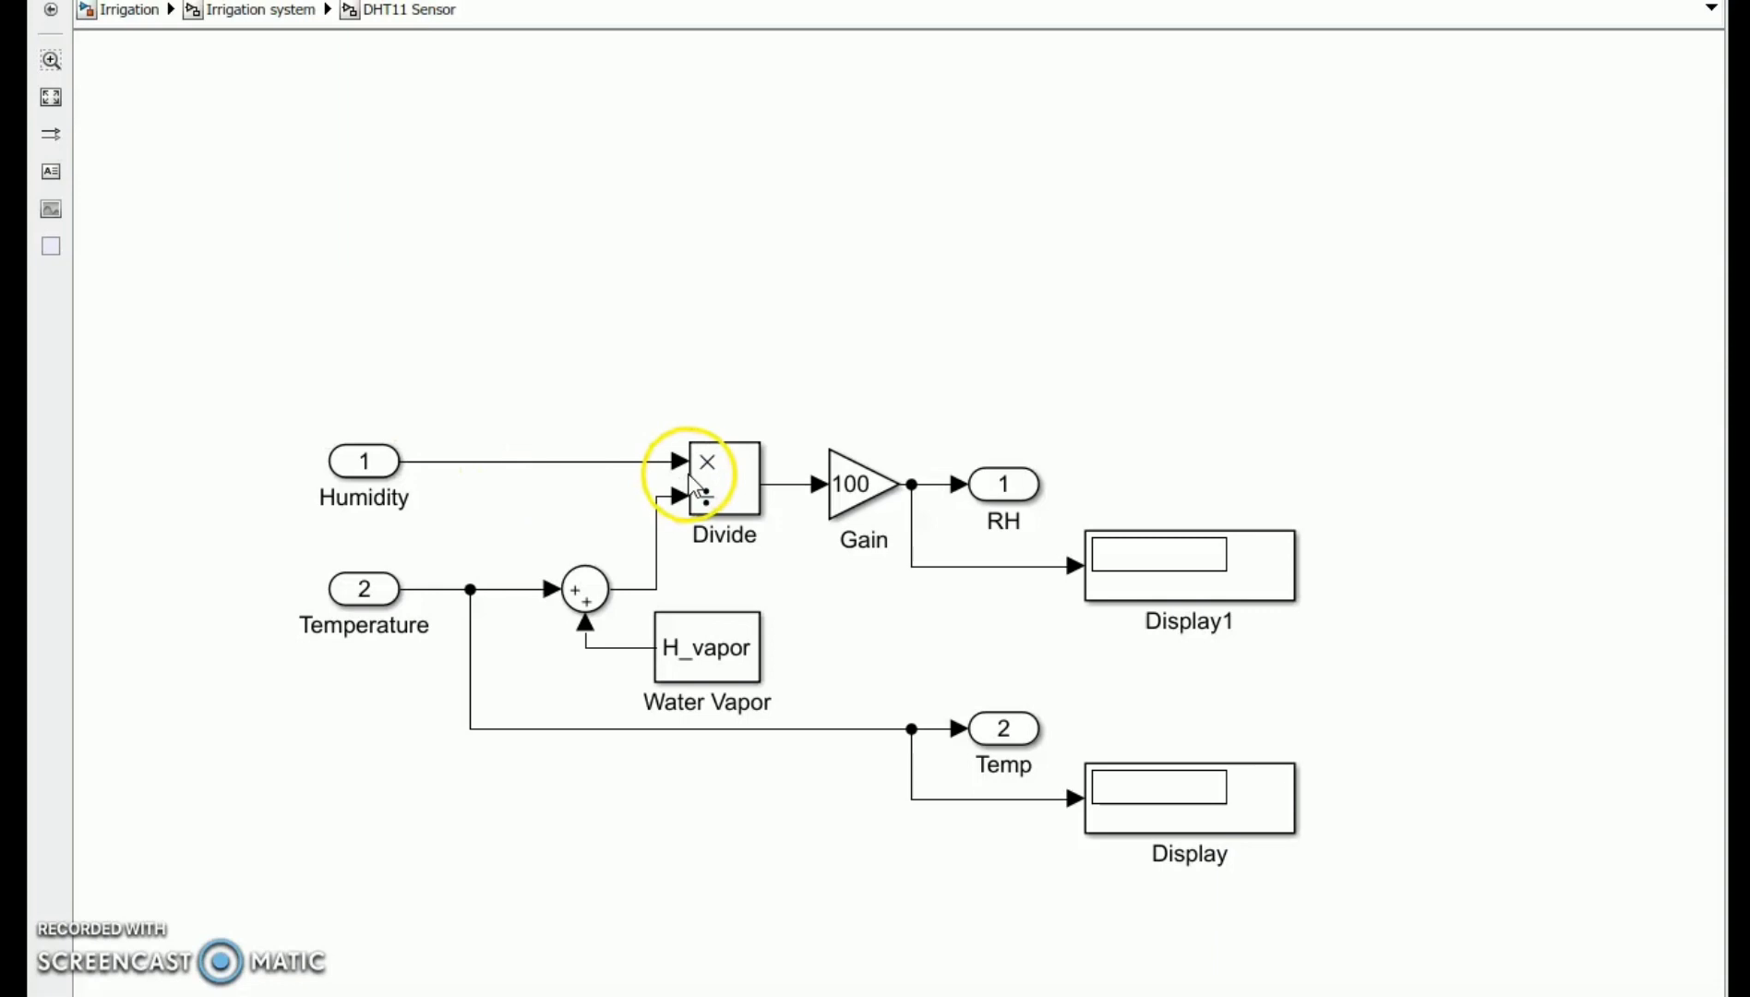
pyautogui.press('Escape')
# Move from the sensors and PUMP display to the Constant-to-VALVE control loop
pyautogui.click(744, 626)
pyautogui.click(1495, 540)
pyautogui.moveTo(1531, 665); pyautogui.dragTo(41, 671)
pyautogui.scroll(-1, 923, 618)
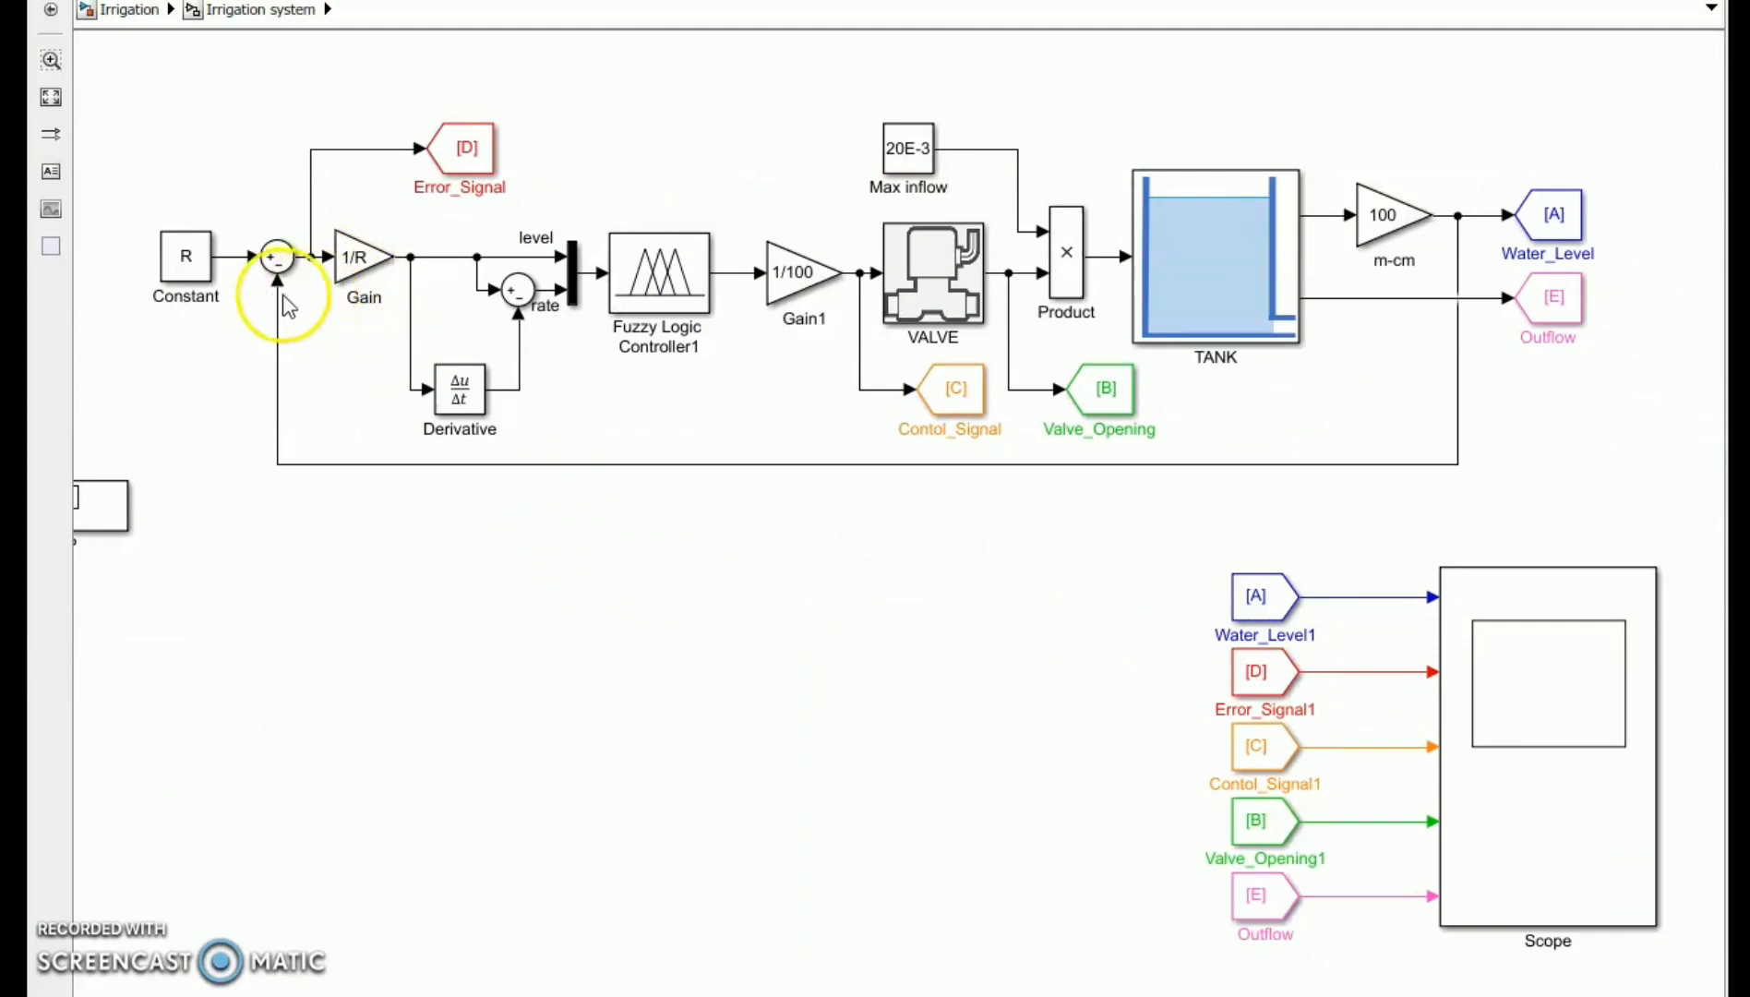
# Trace the Error_Signal path from the Constant through the 1/R Gain to the rate sum
pyautogui.click(455, 191)
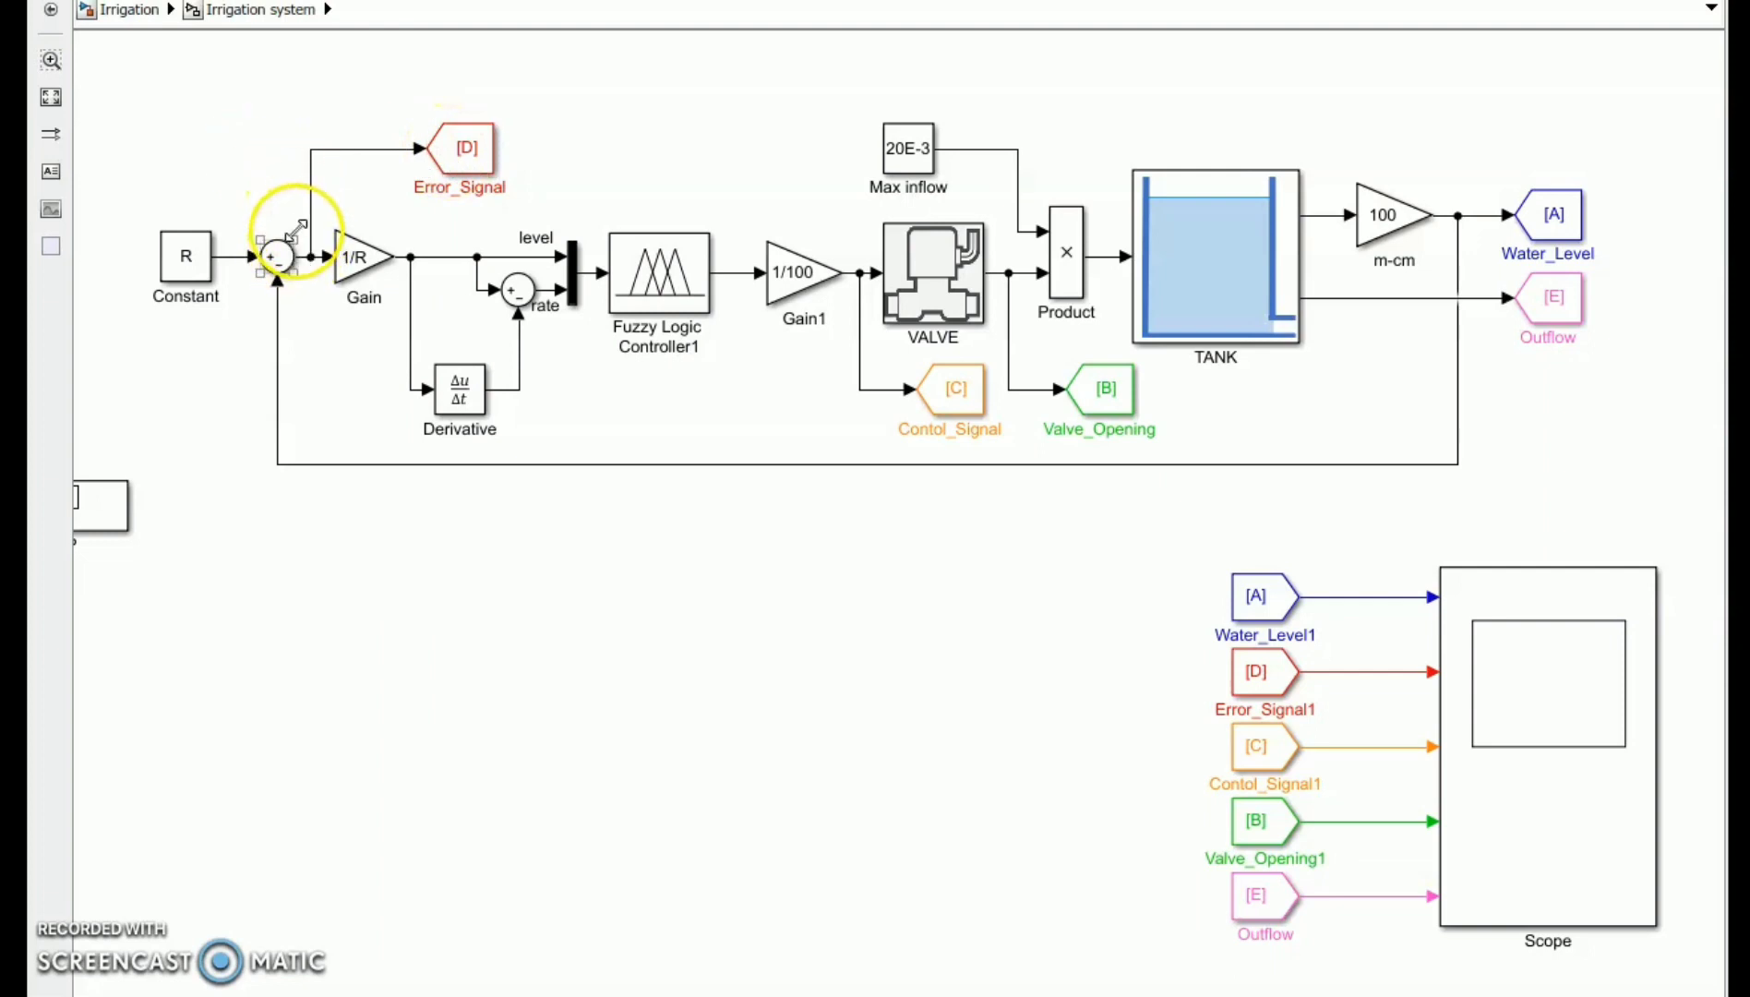
pyautogui.click(166, 261)
pyautogui.click(139, 259)
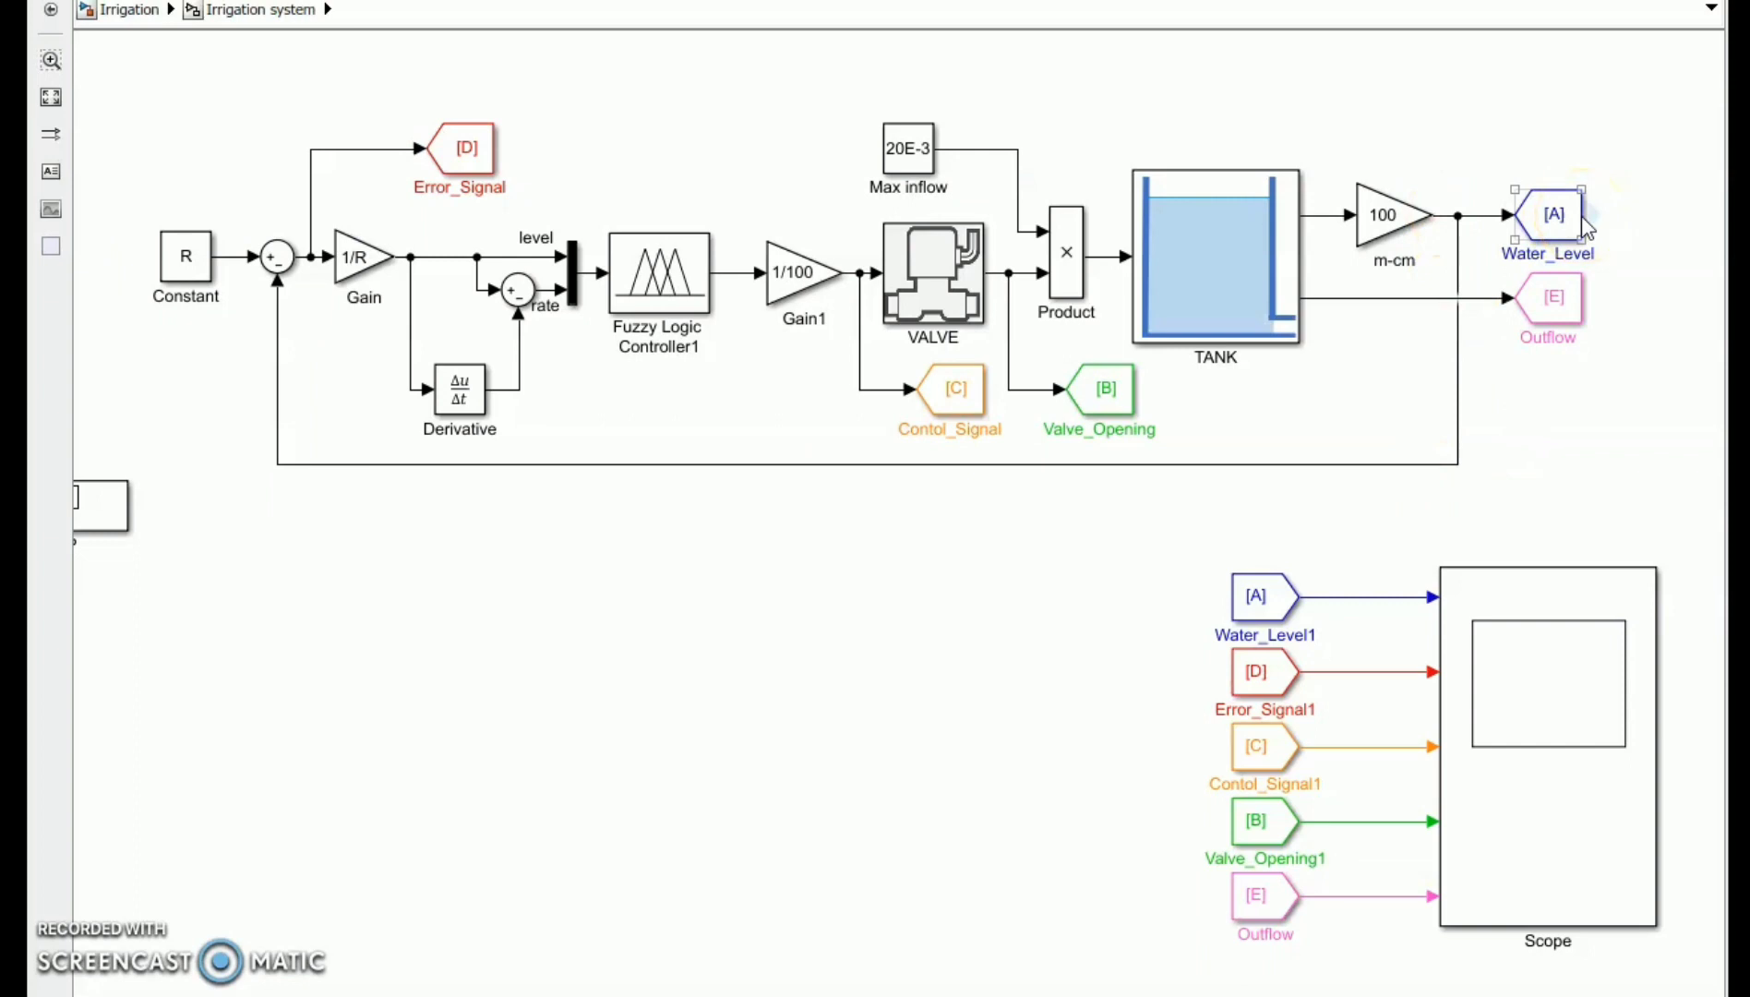
pyautogui.click(355, 254)
pyautogui.click(520, 291)
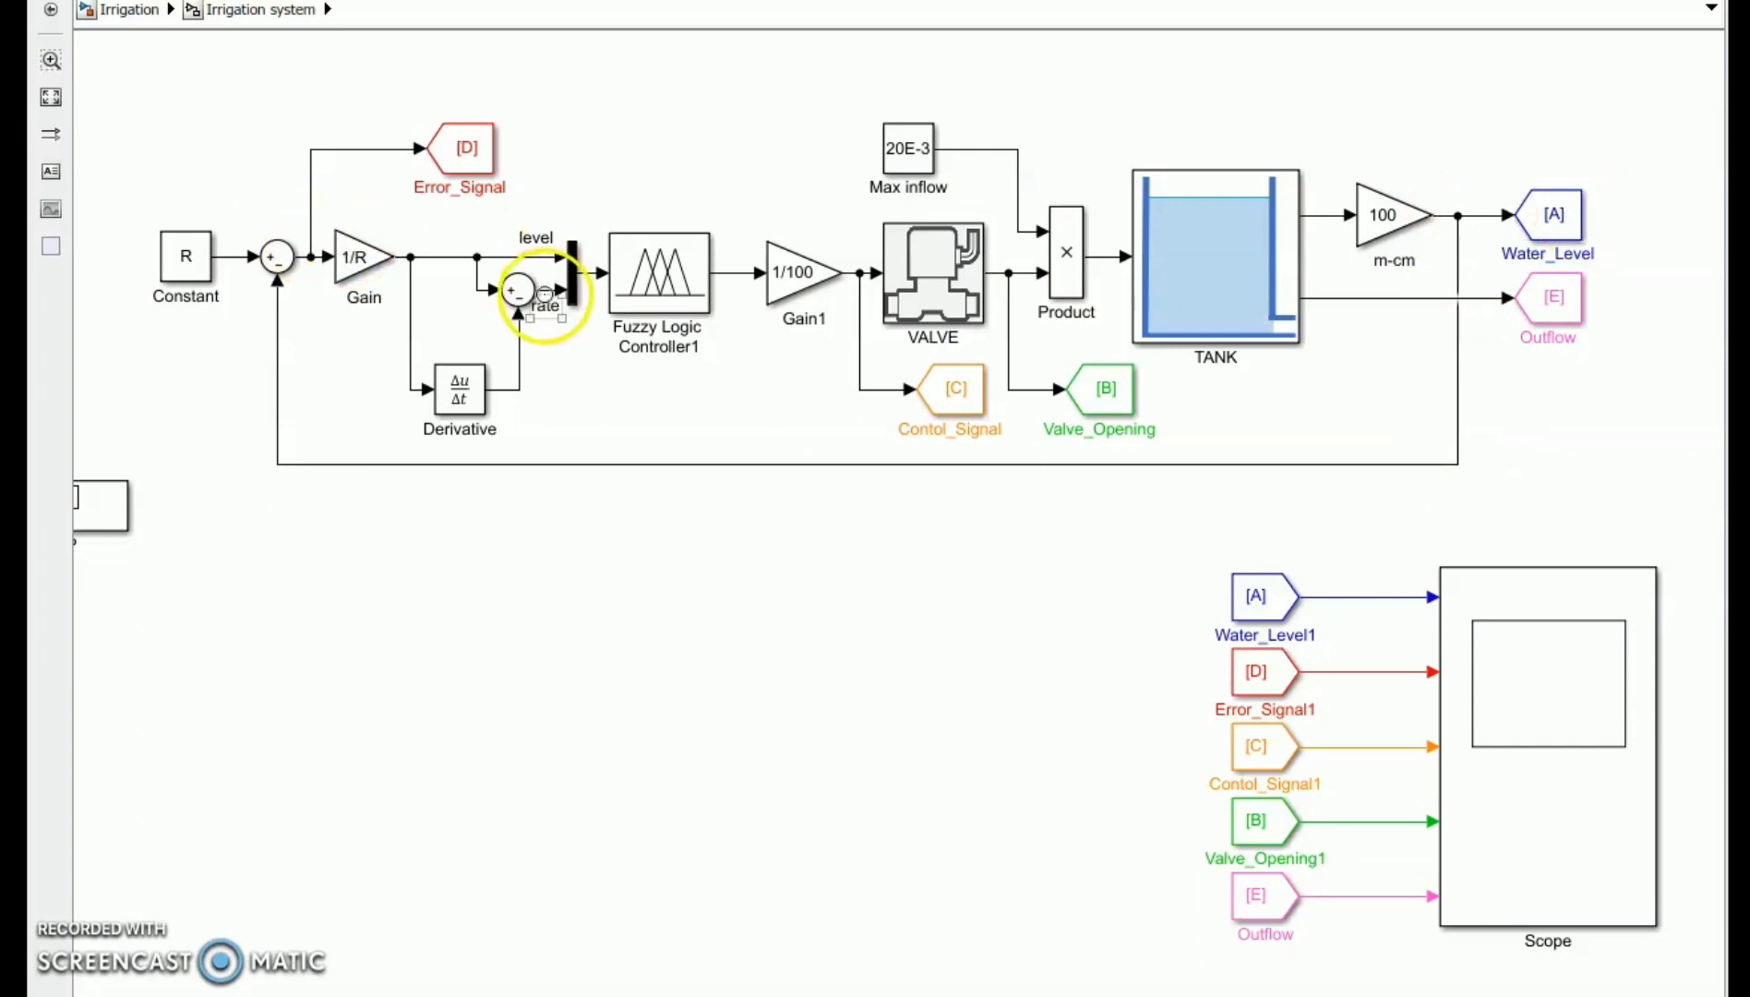
pyautogui.click(407, 256)
# Follow the Derivative, Fuzzy Logic Controller1 and Gain1 blocks to the Contol_Signal tag
pyautogui.click(447, 397)
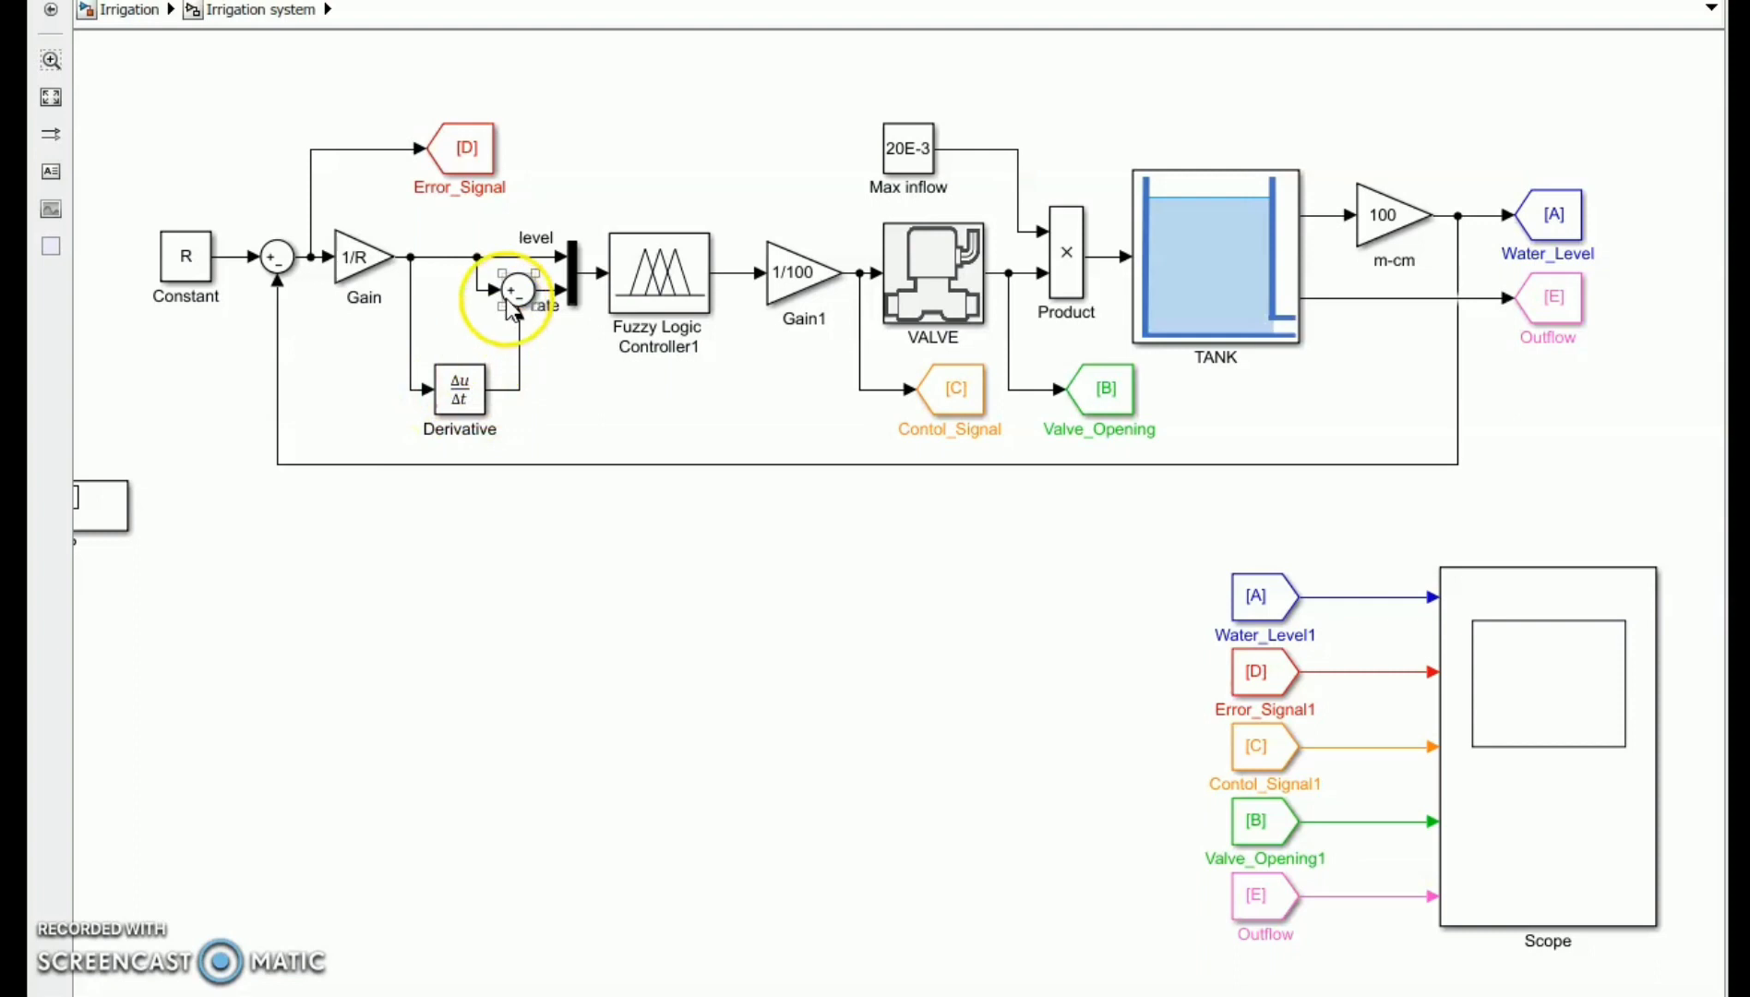
pyautogui.click(647, 294)
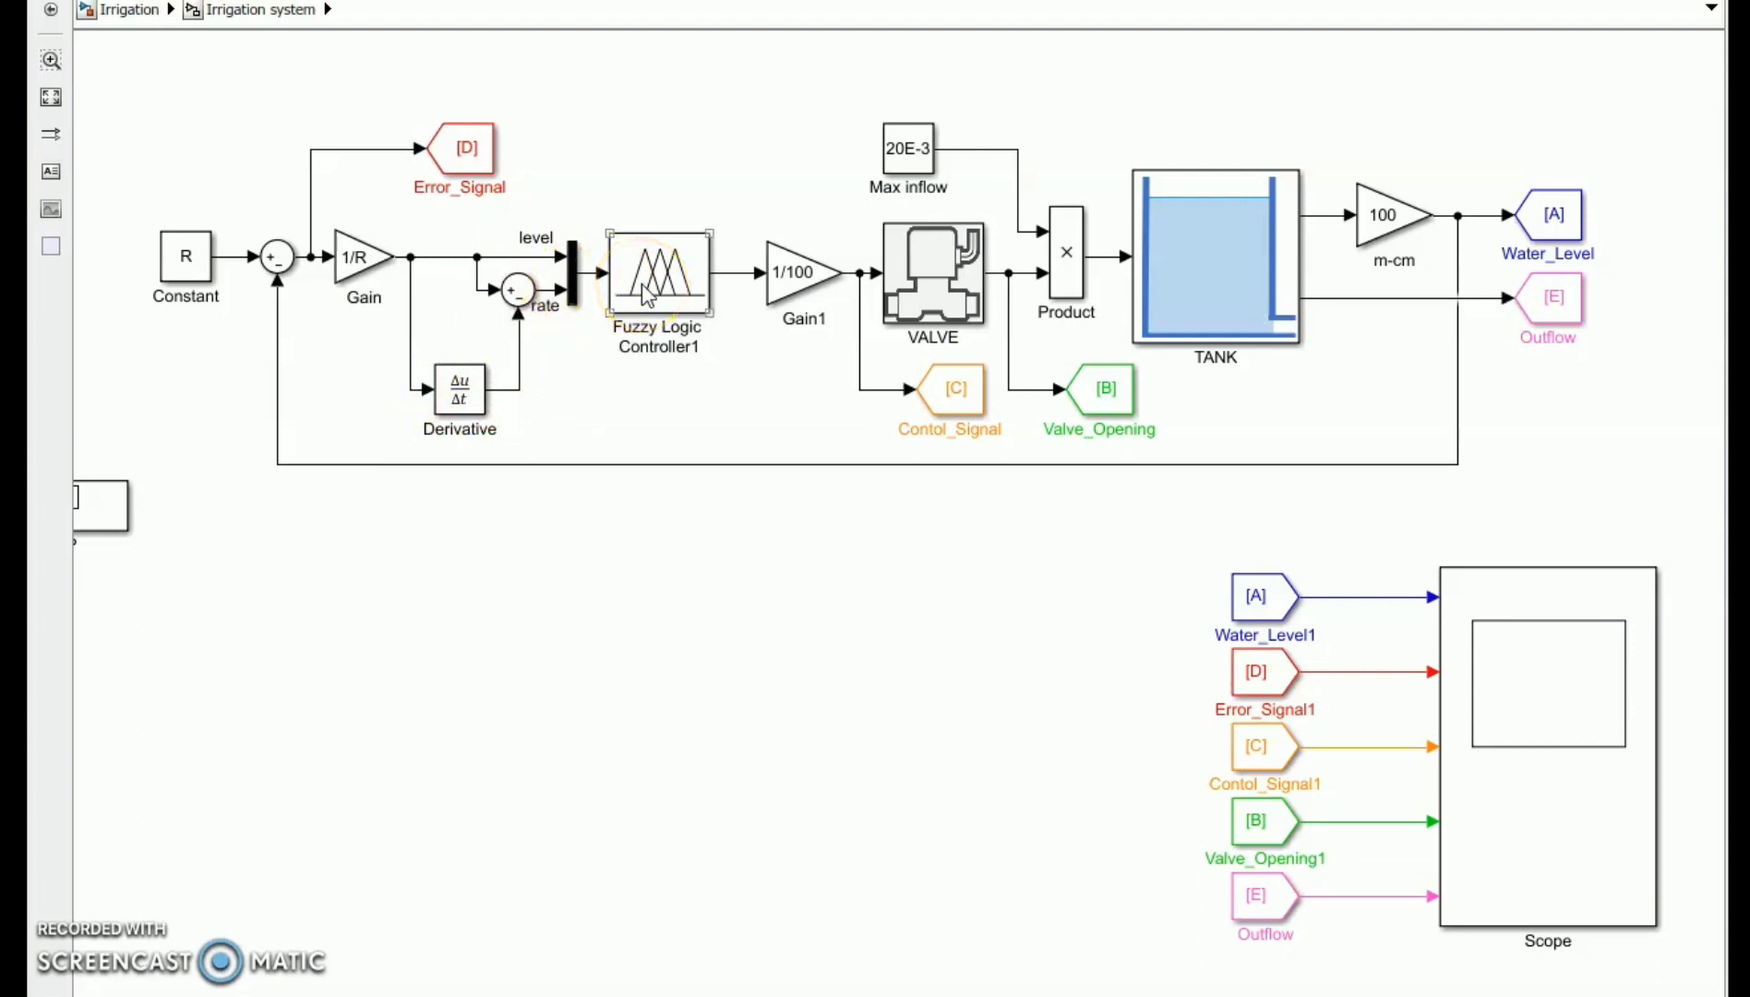
pyautogui.click(787, 282)
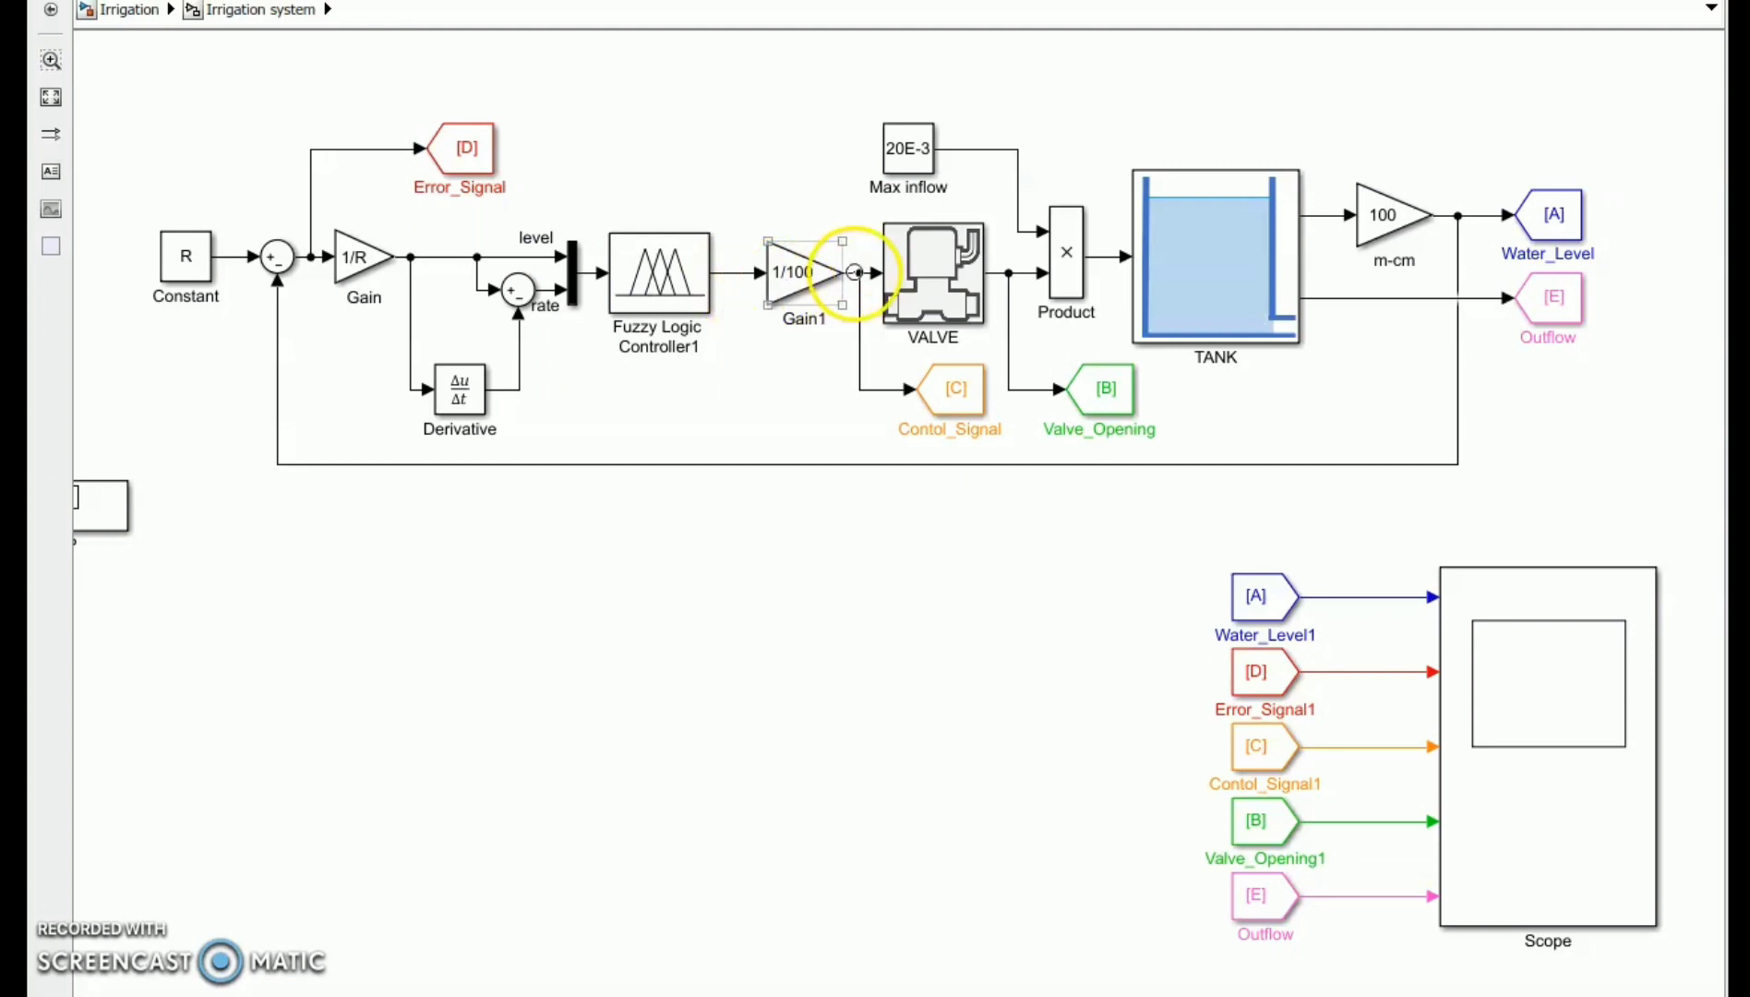
pyautogui.click(948, 393)
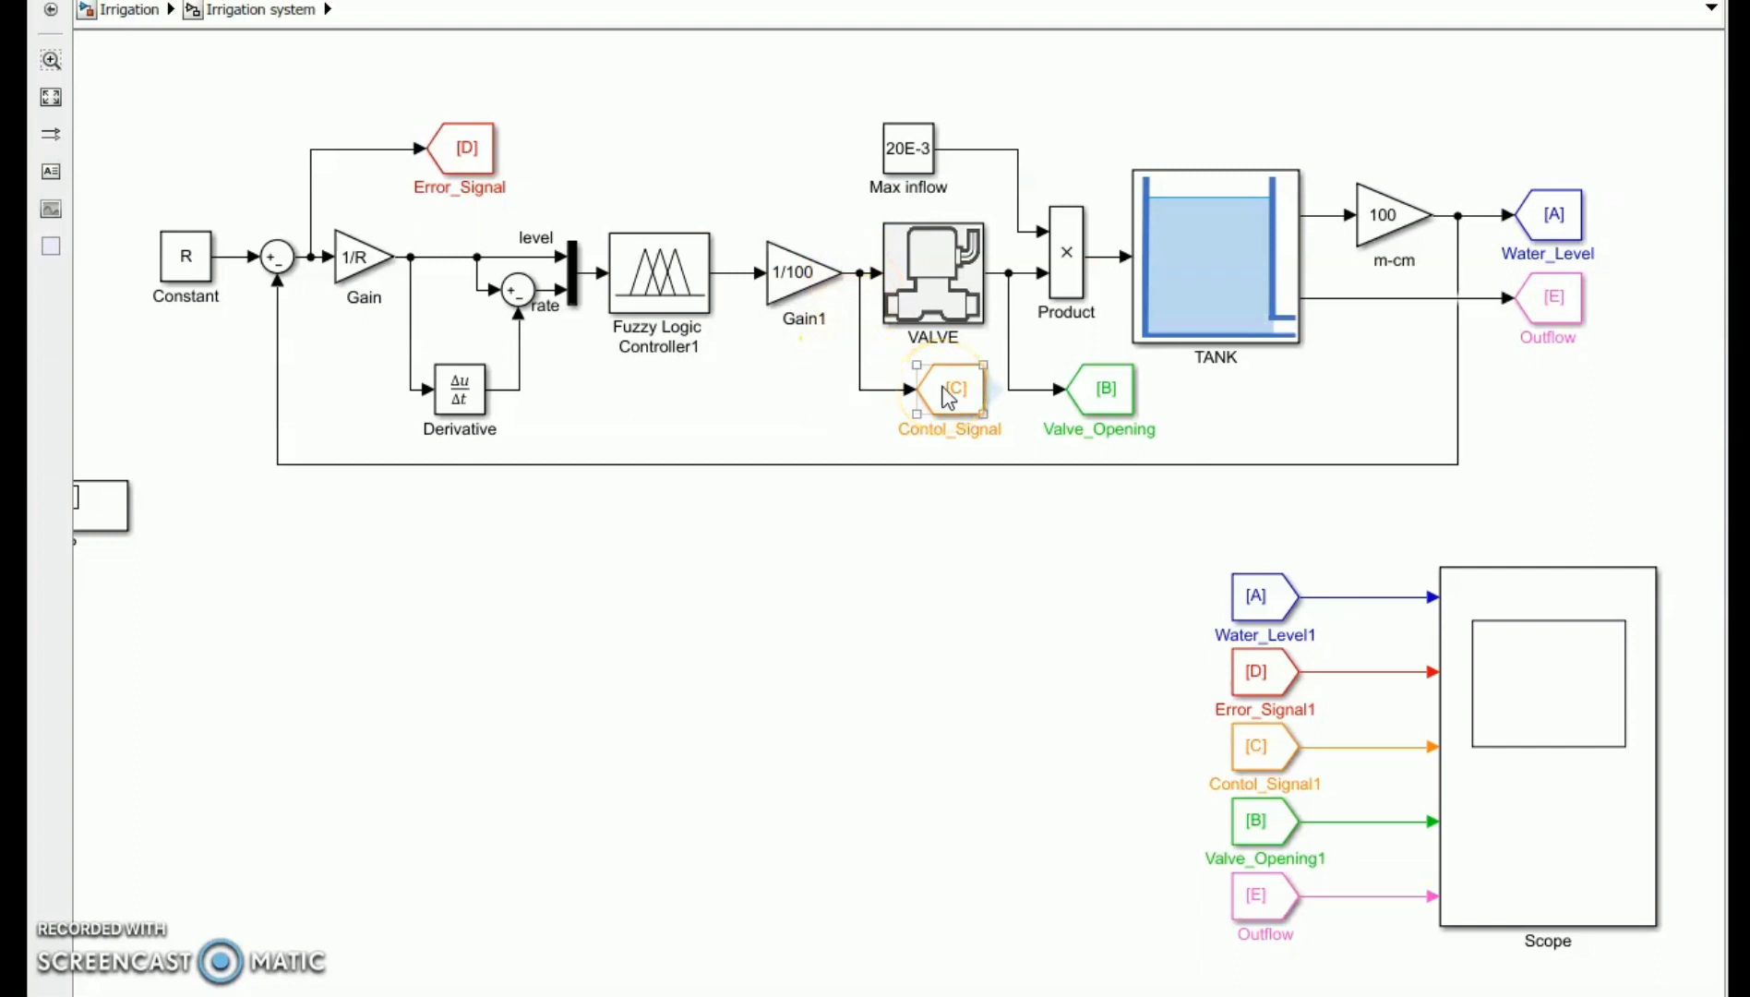
pyautogui.doubleClick(913, 281)
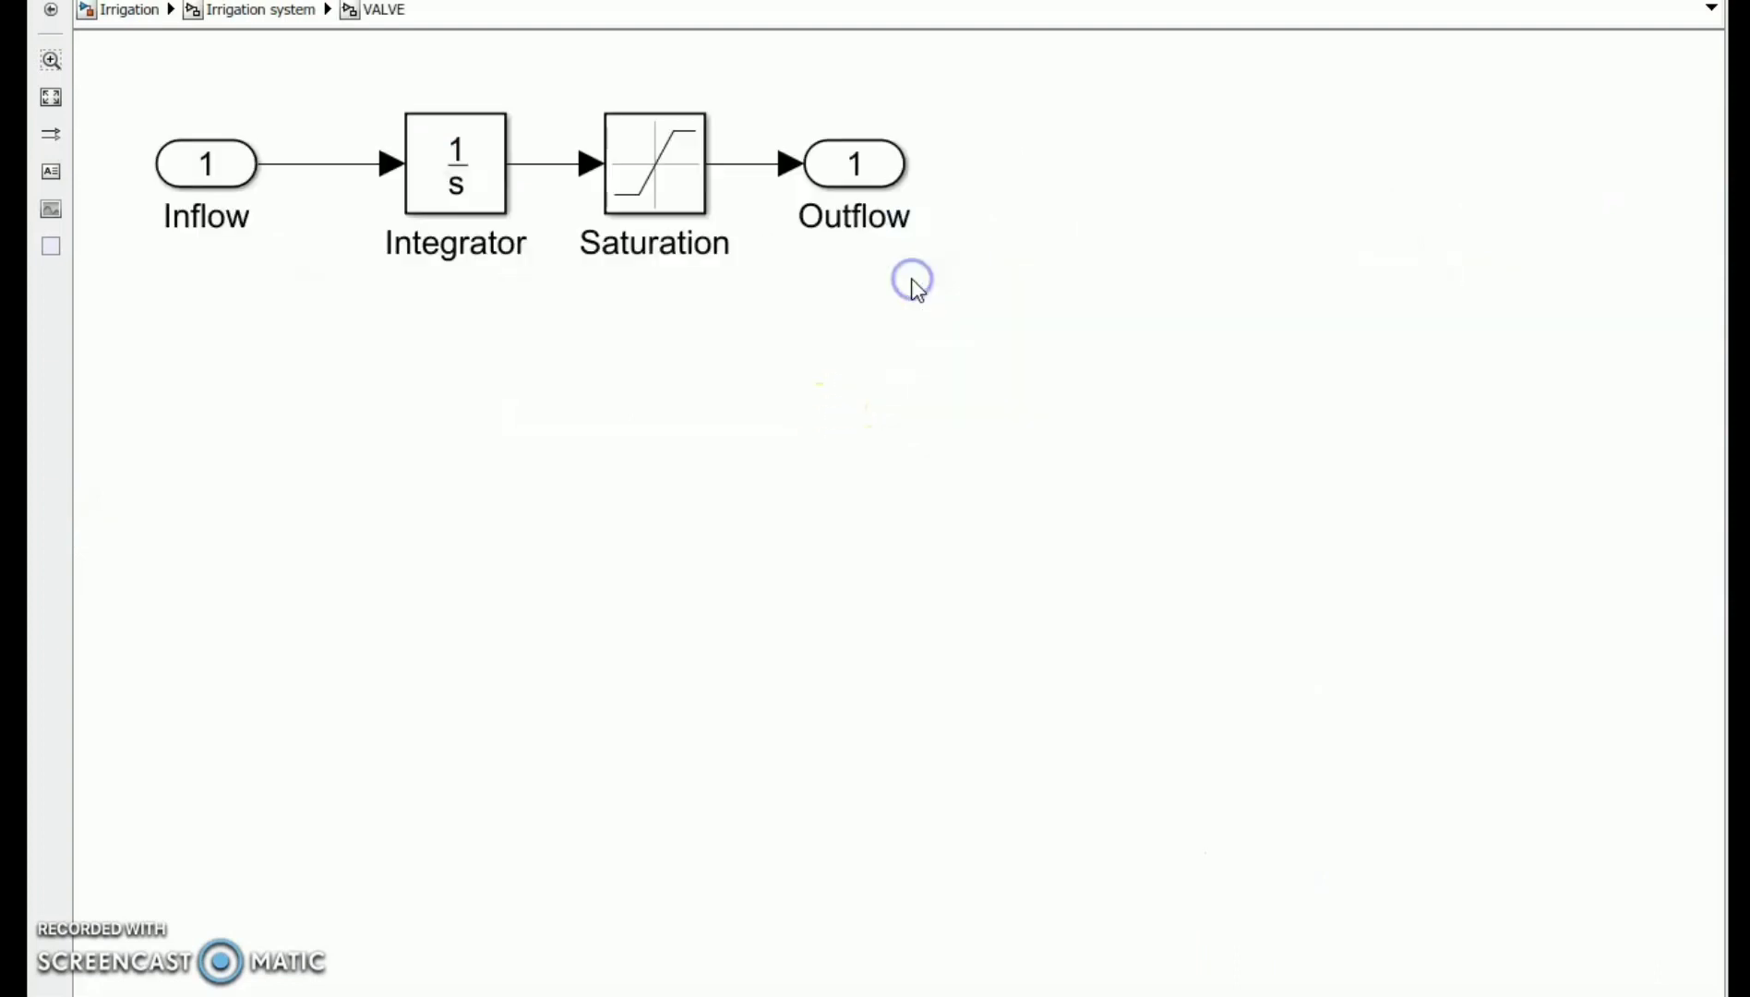
pyautogui.click(175, 182)
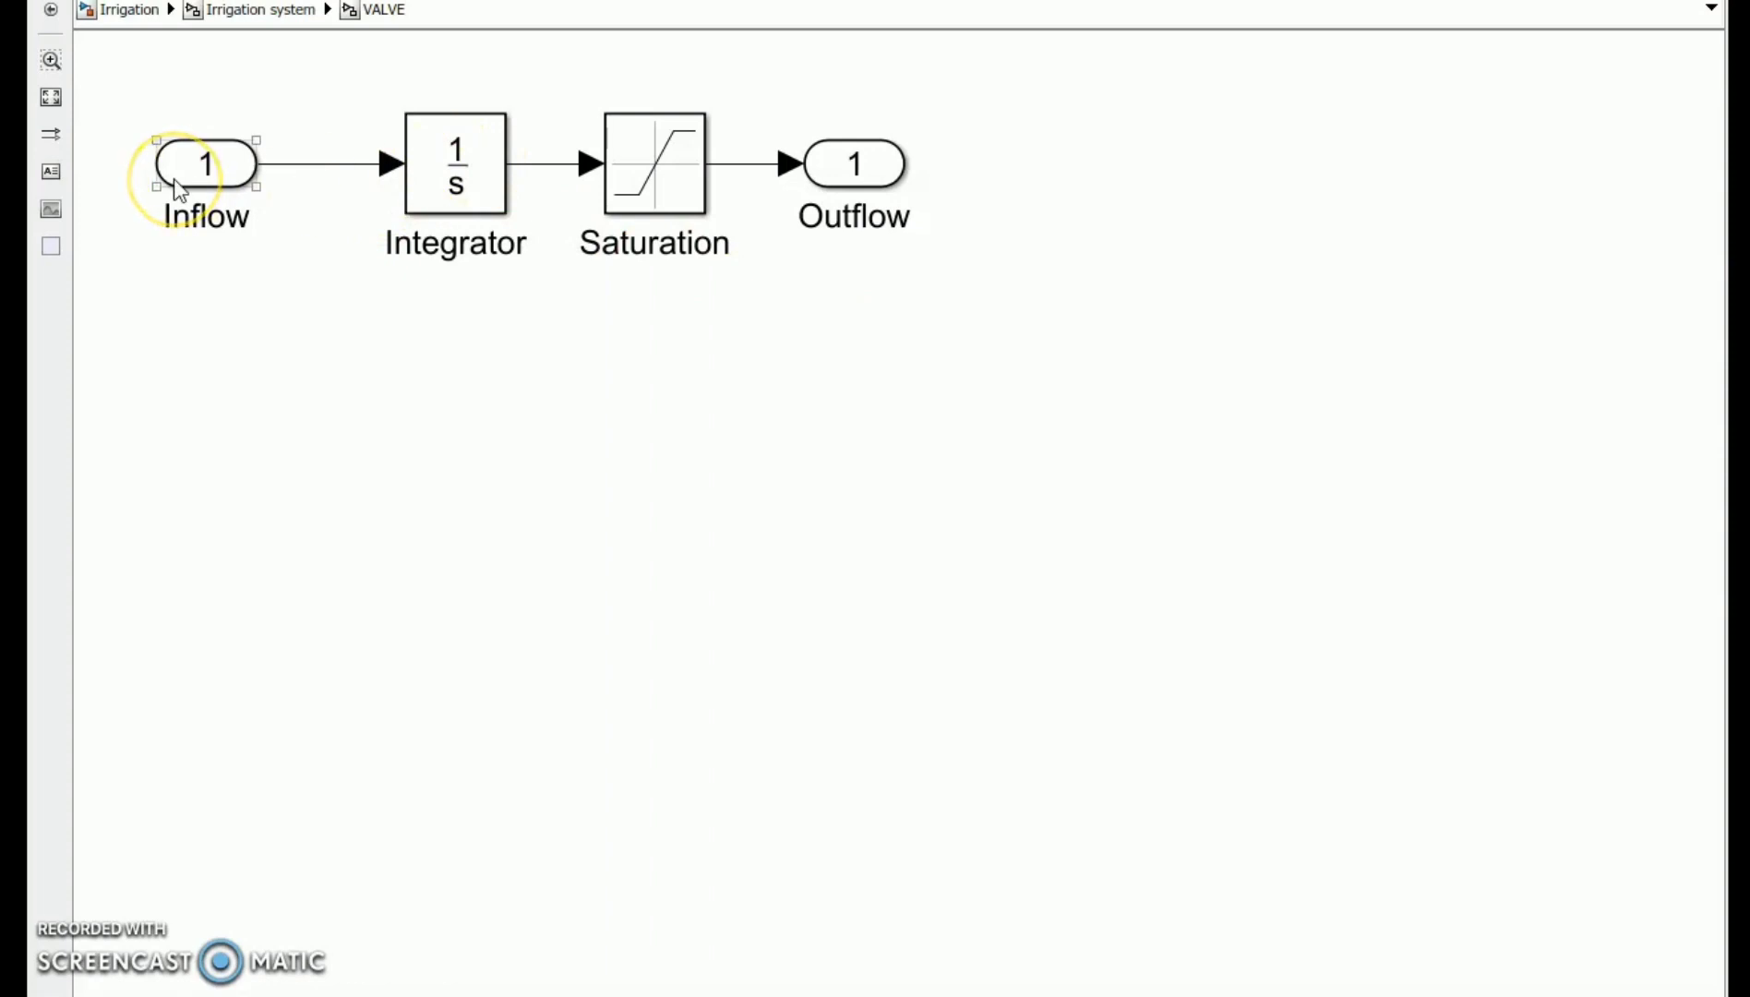
pyautogui.click(437, 188)
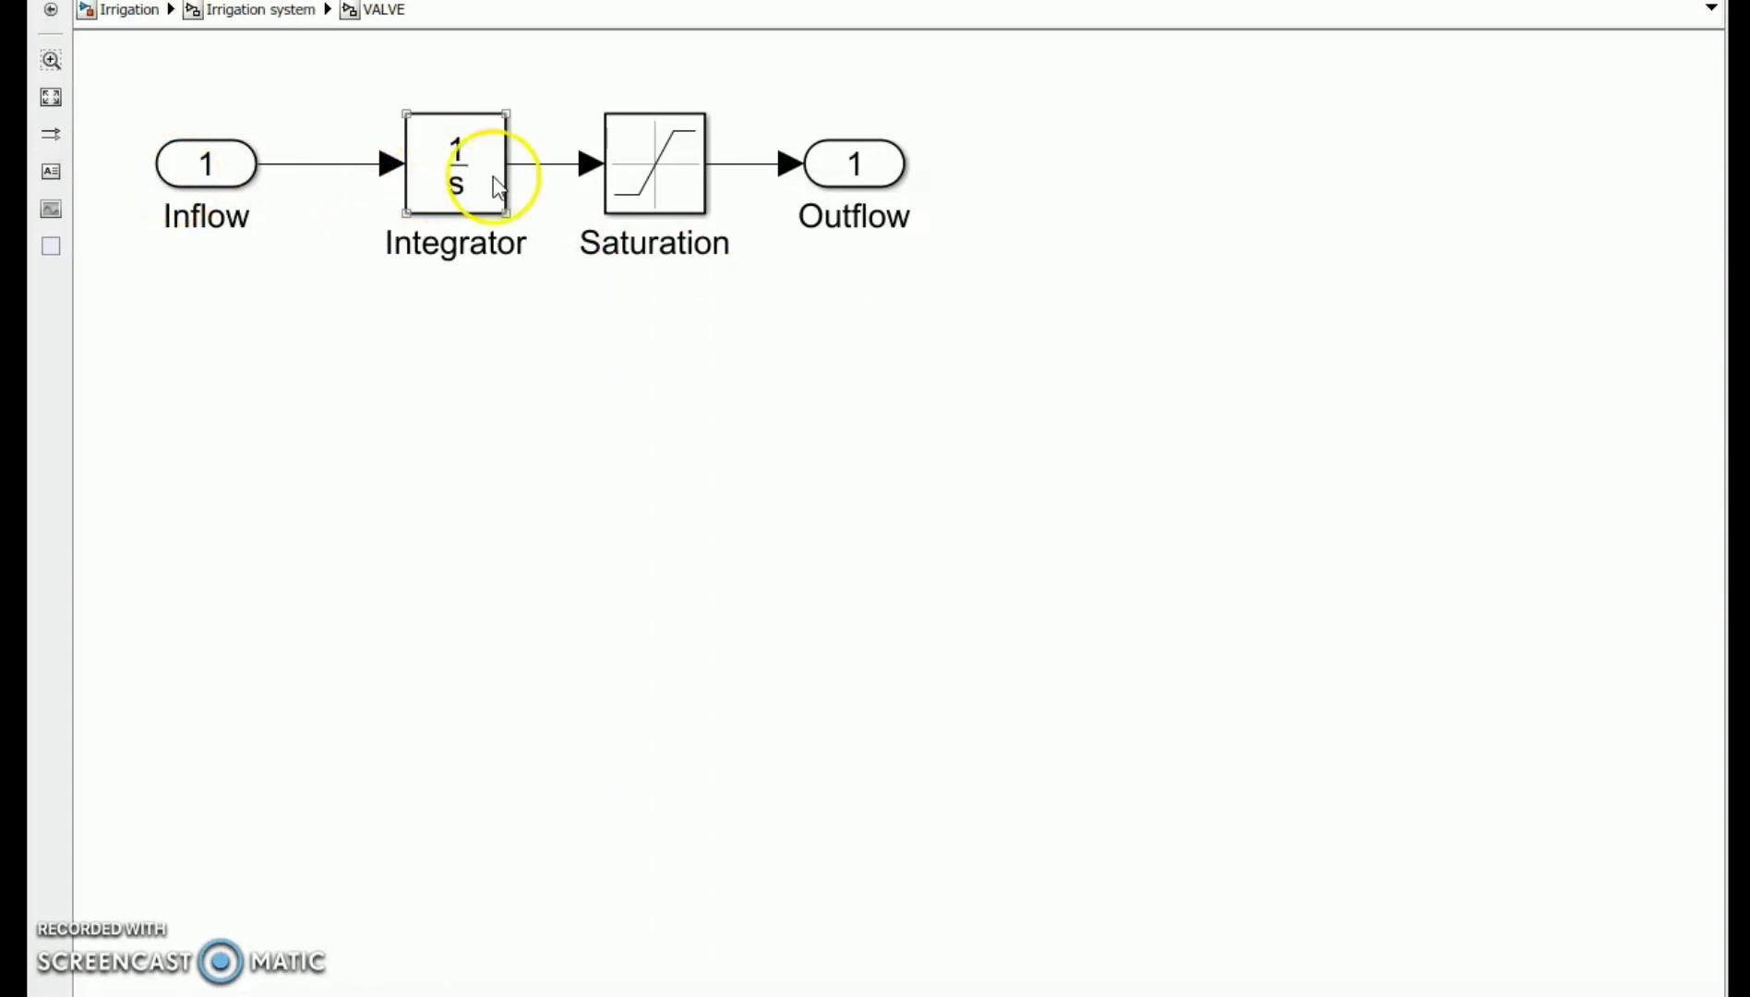
pyautogui.doubleClick(656, 180)
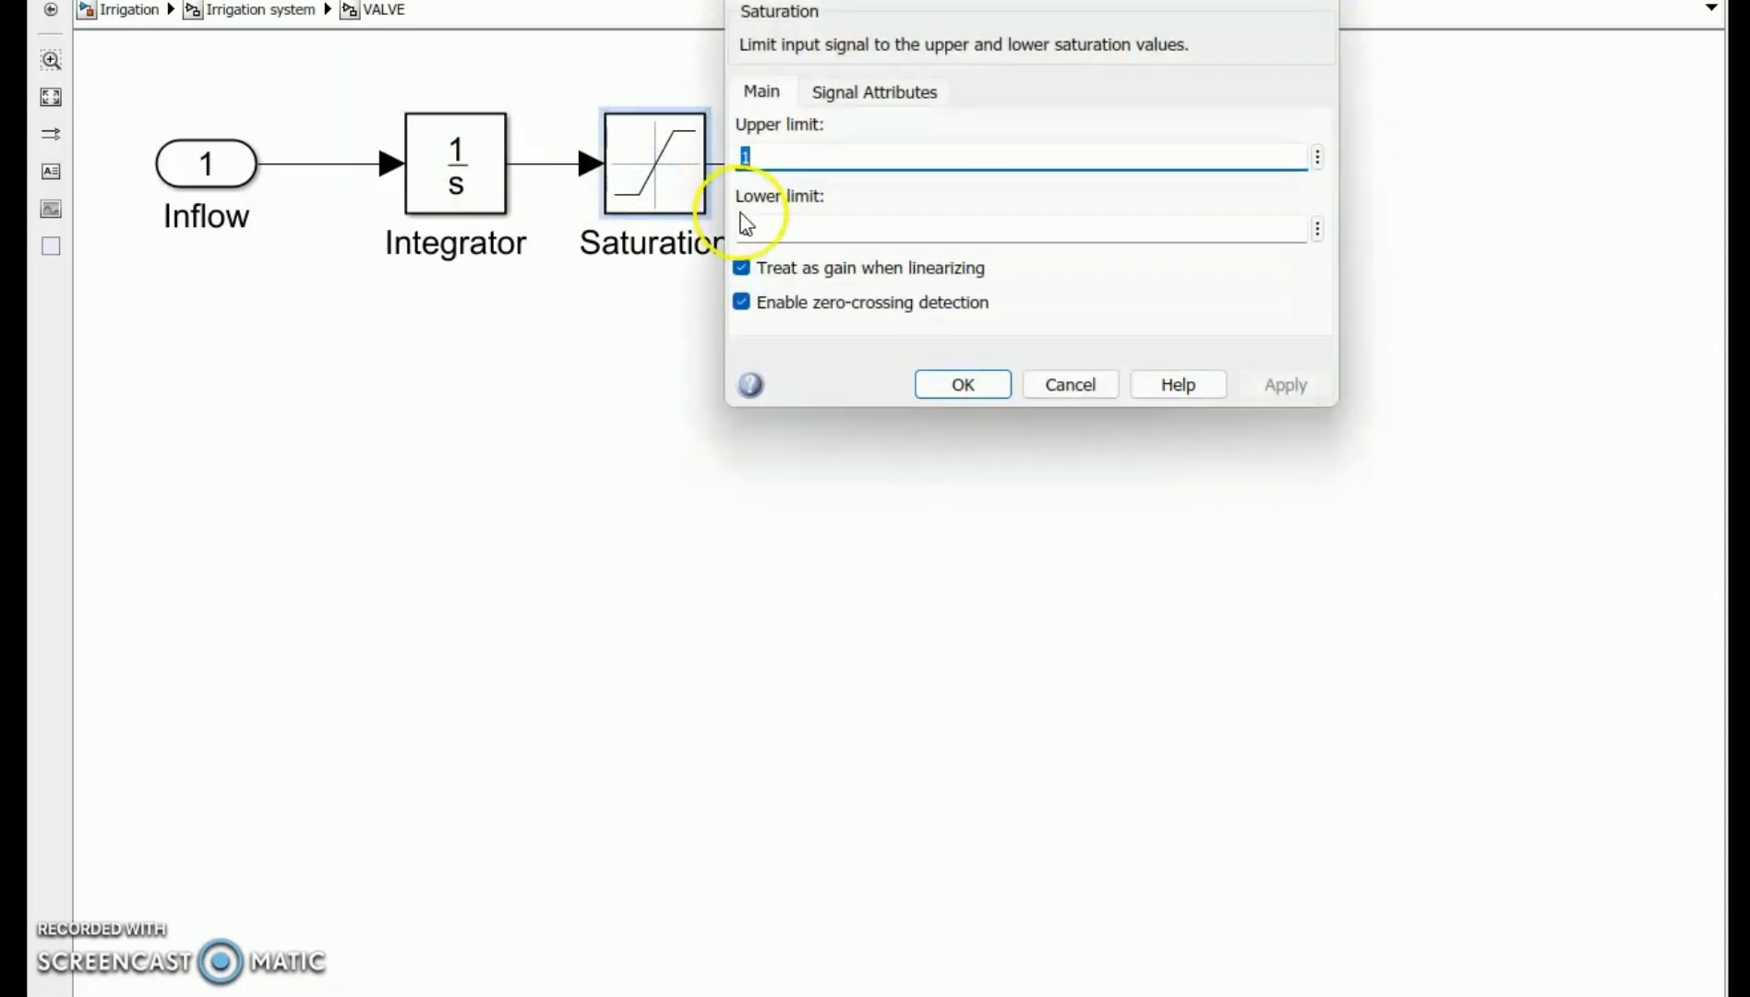
pyautogui.click(757, 161)
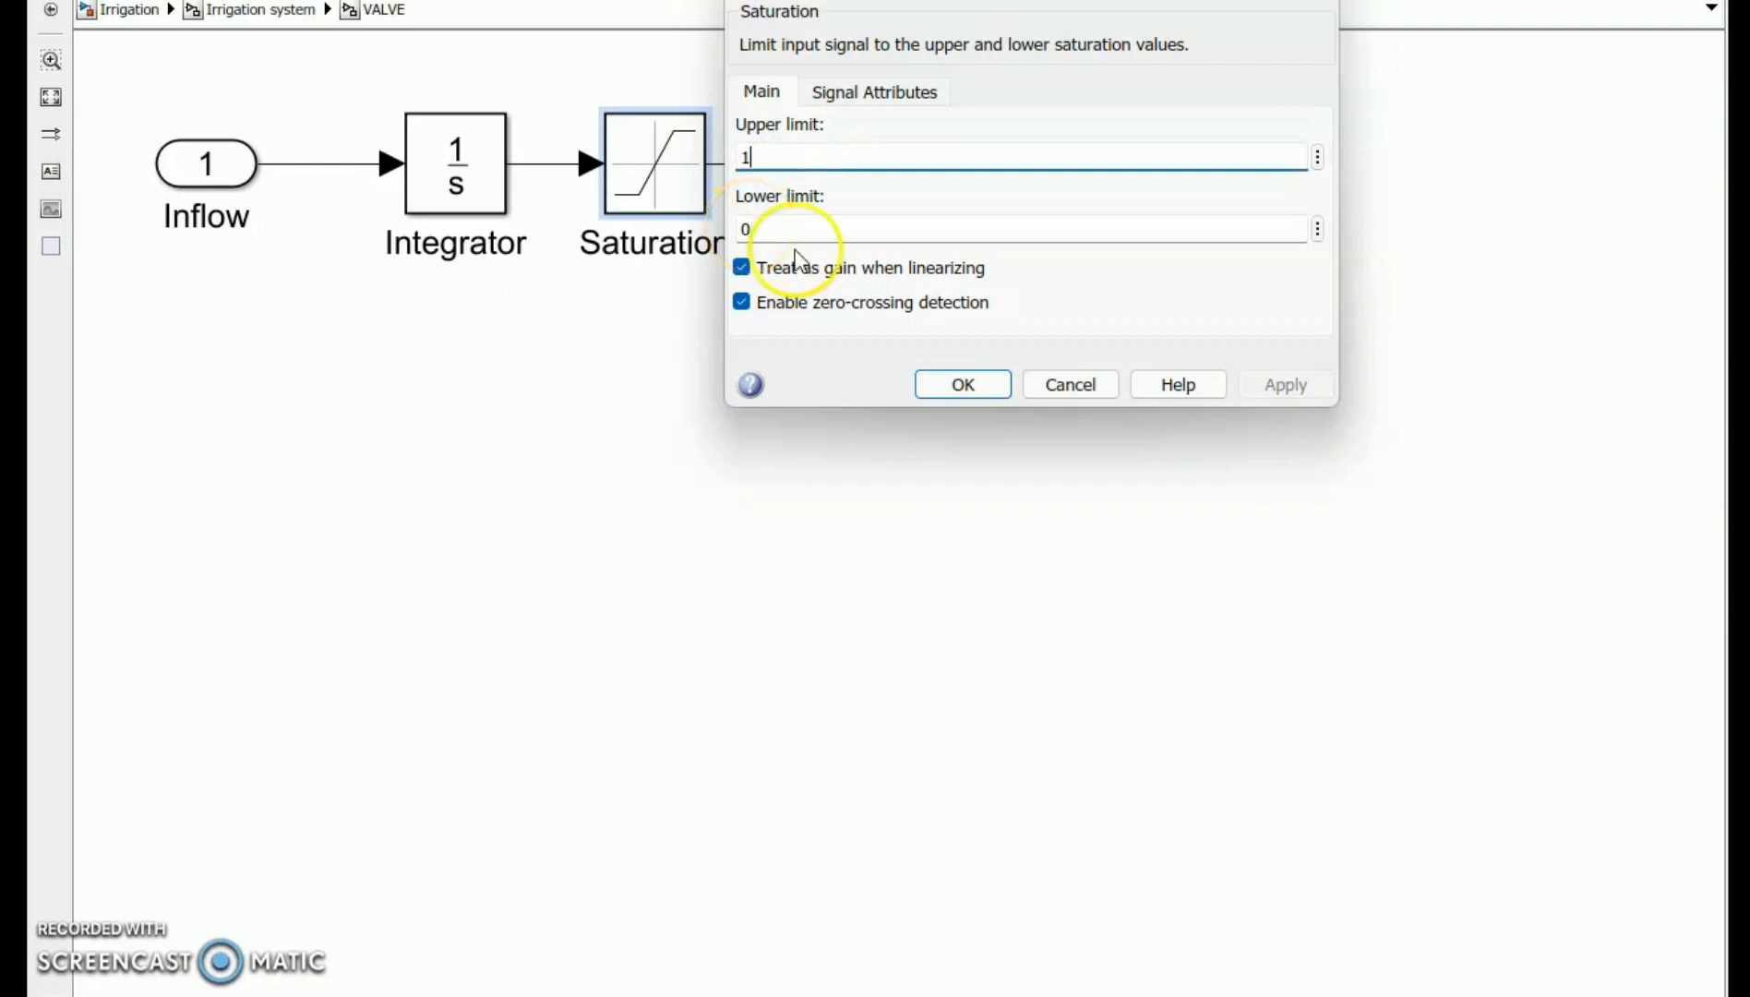
pyautogui.click(975, 385)
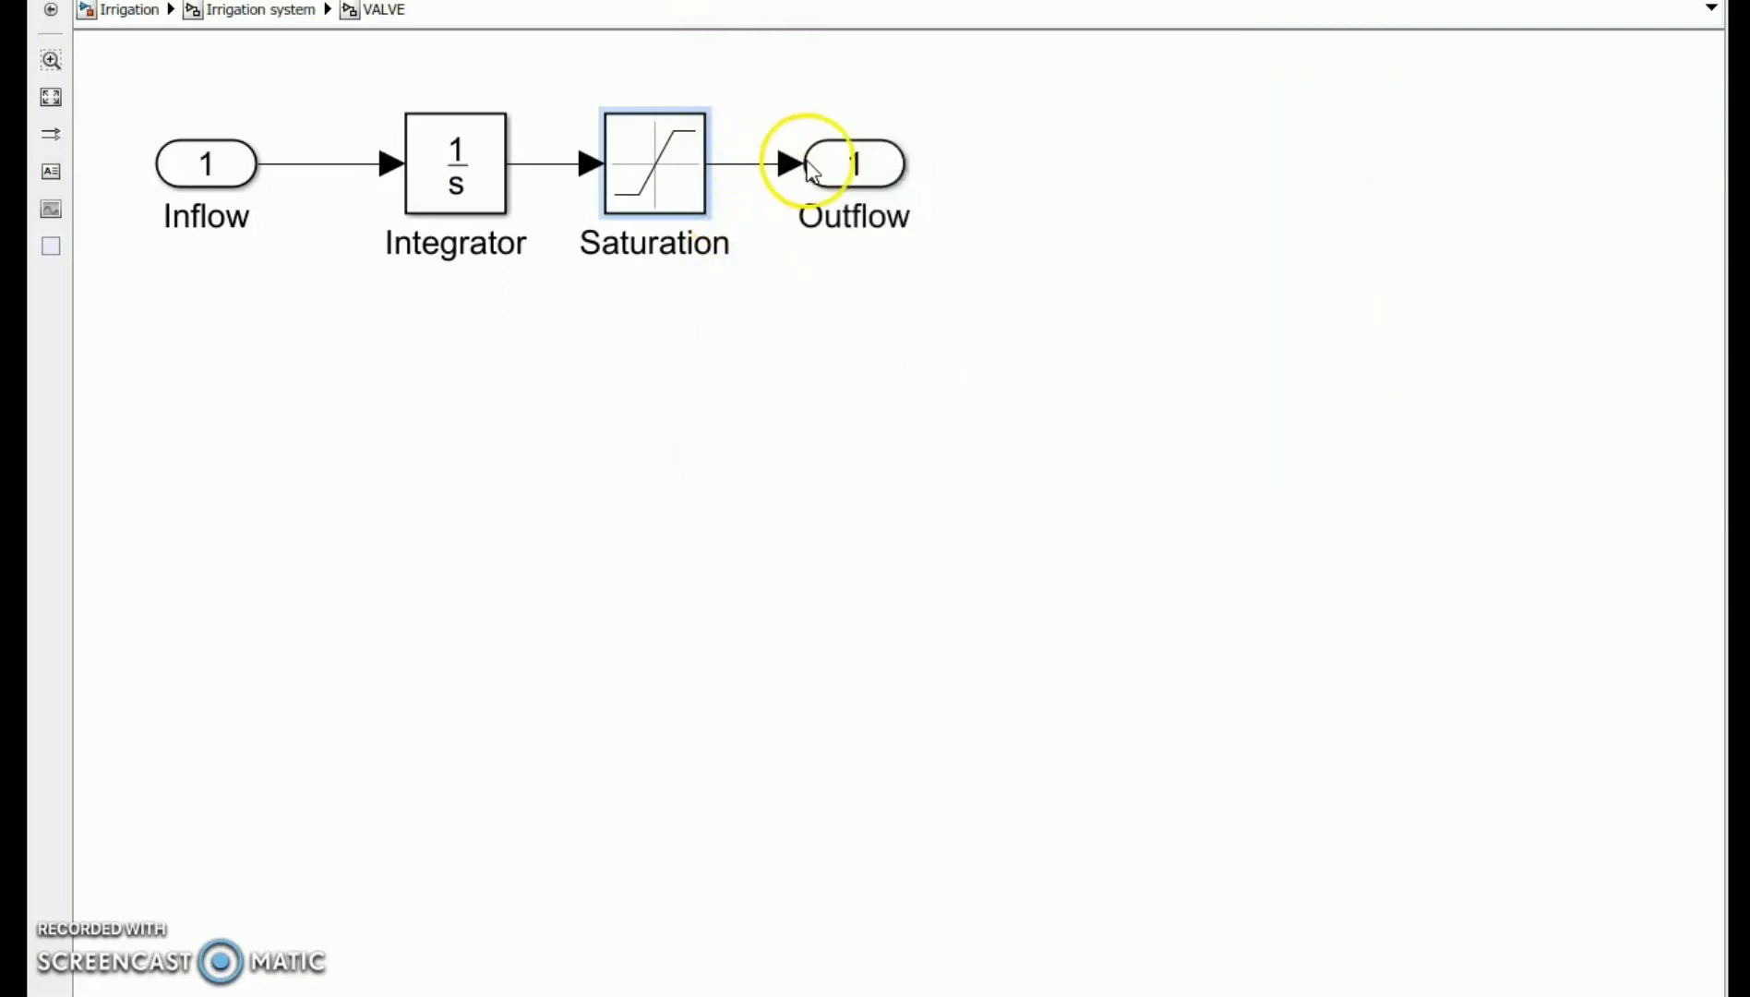
pyautogui.press('Escape')
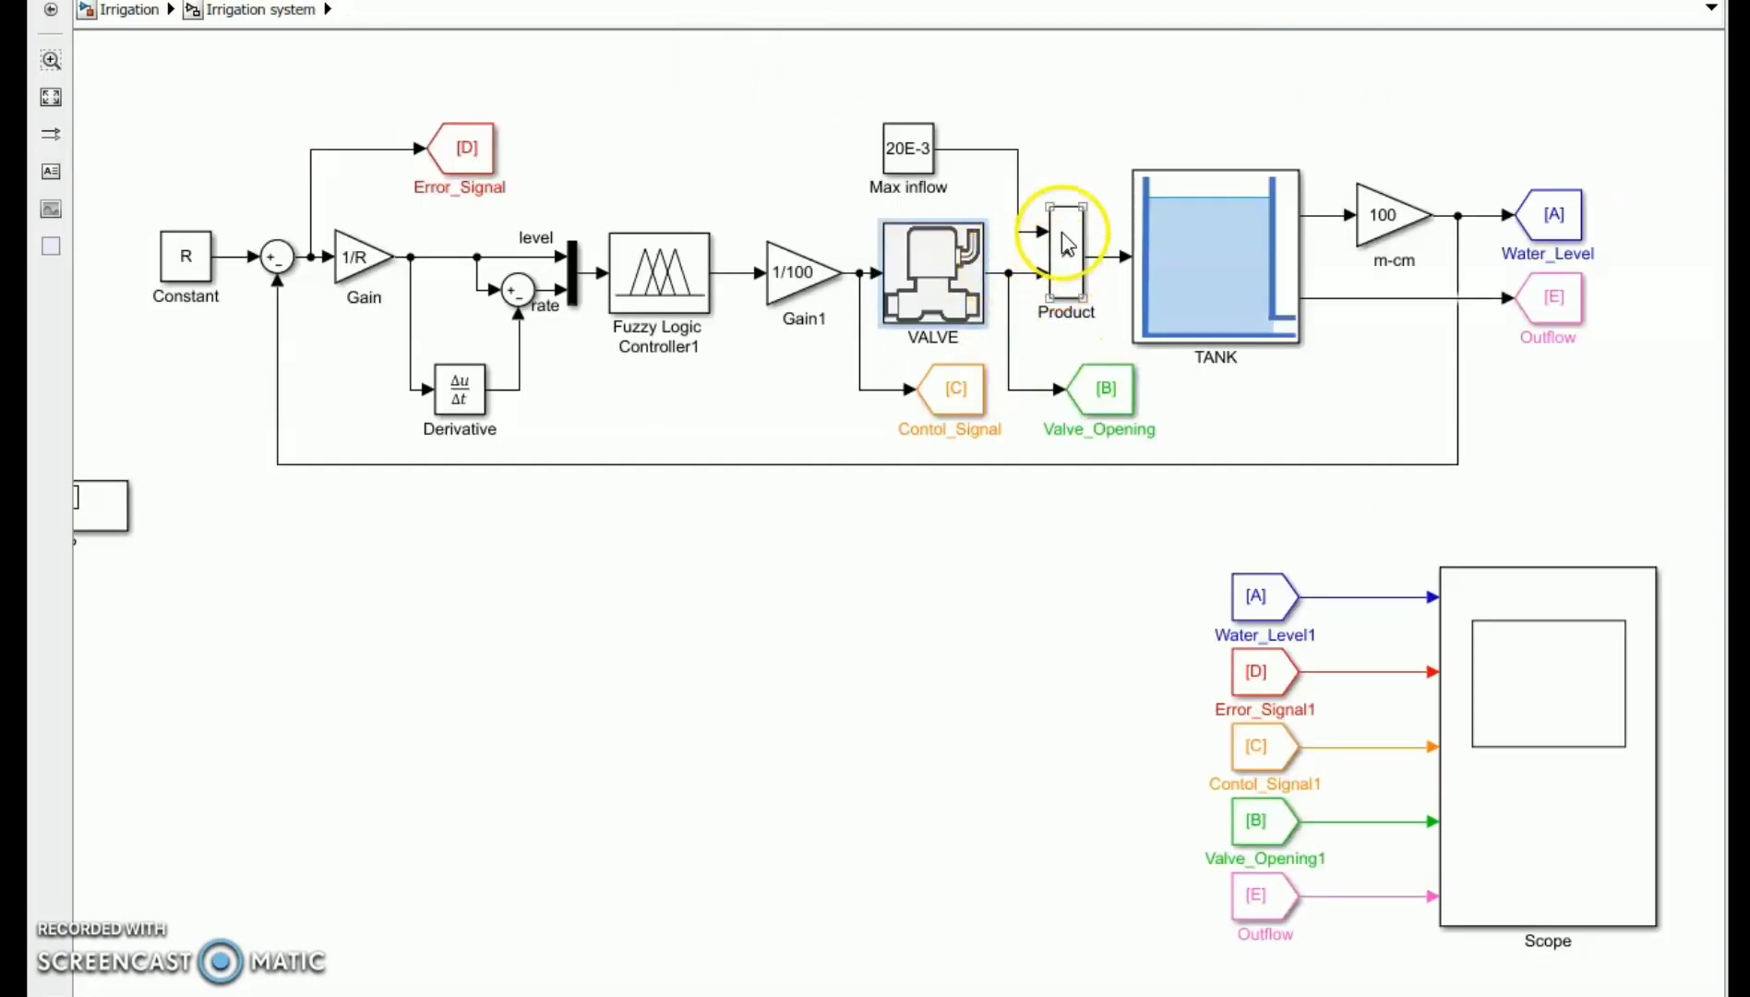
pyautogui.click(890, 147)
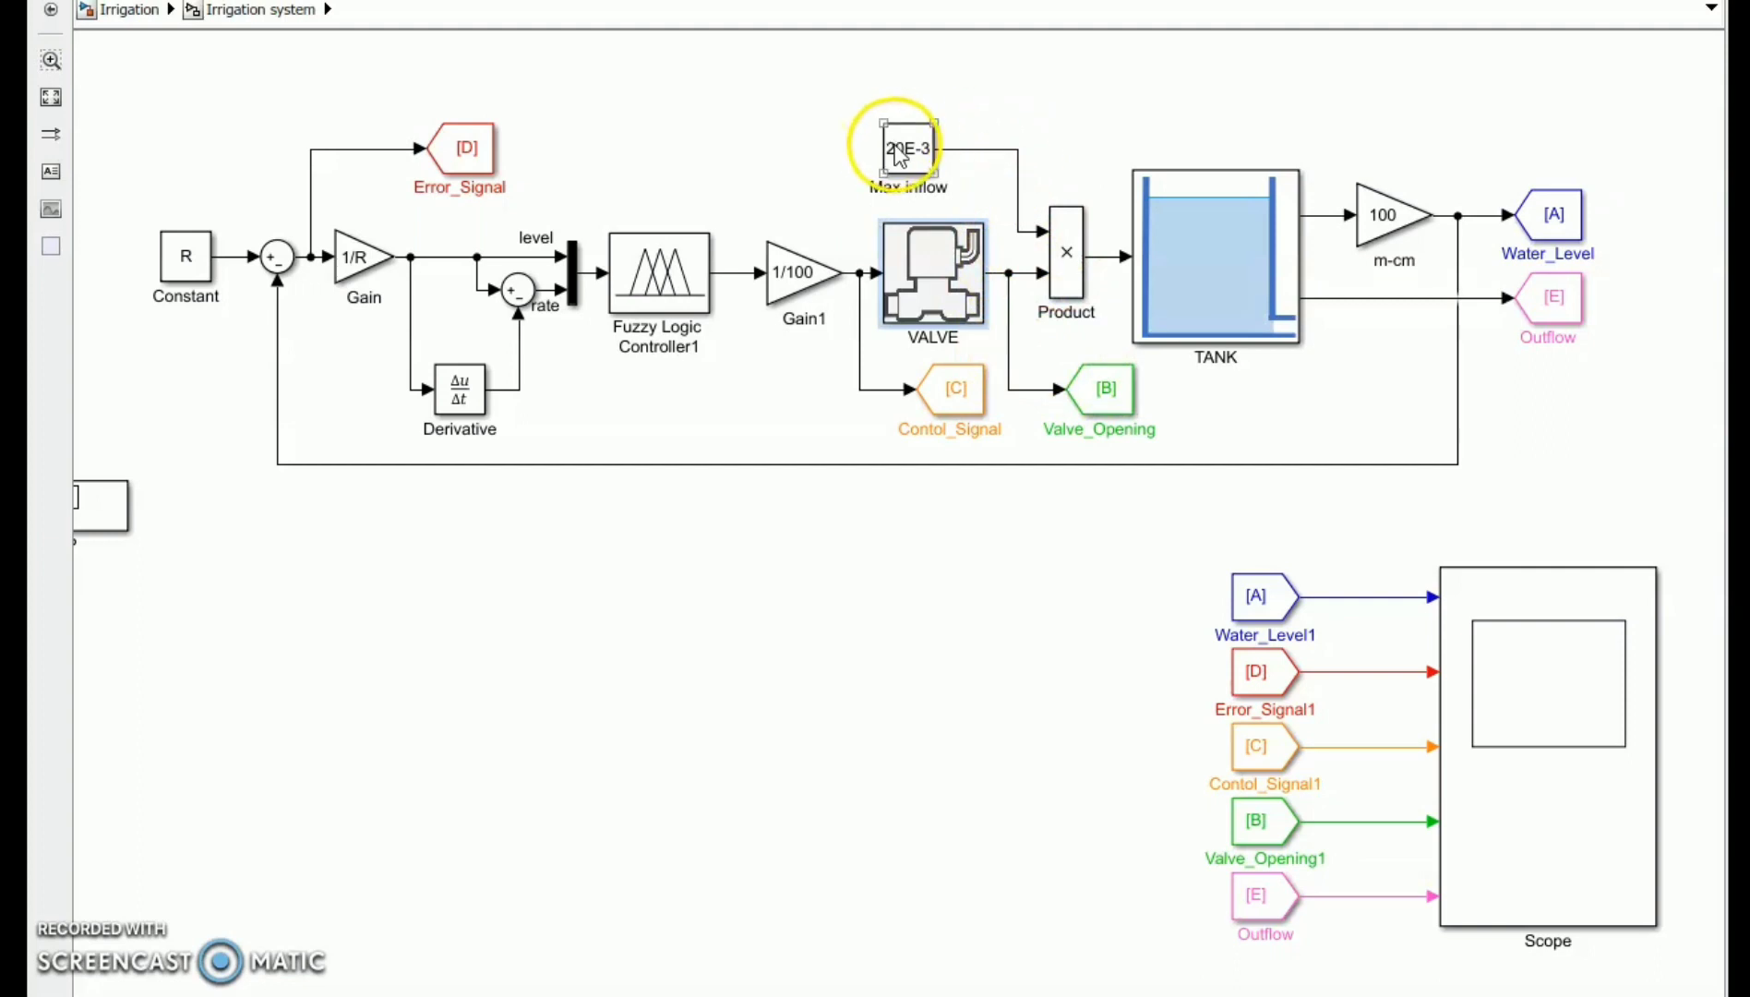
pyautogui.click(1198, 266)
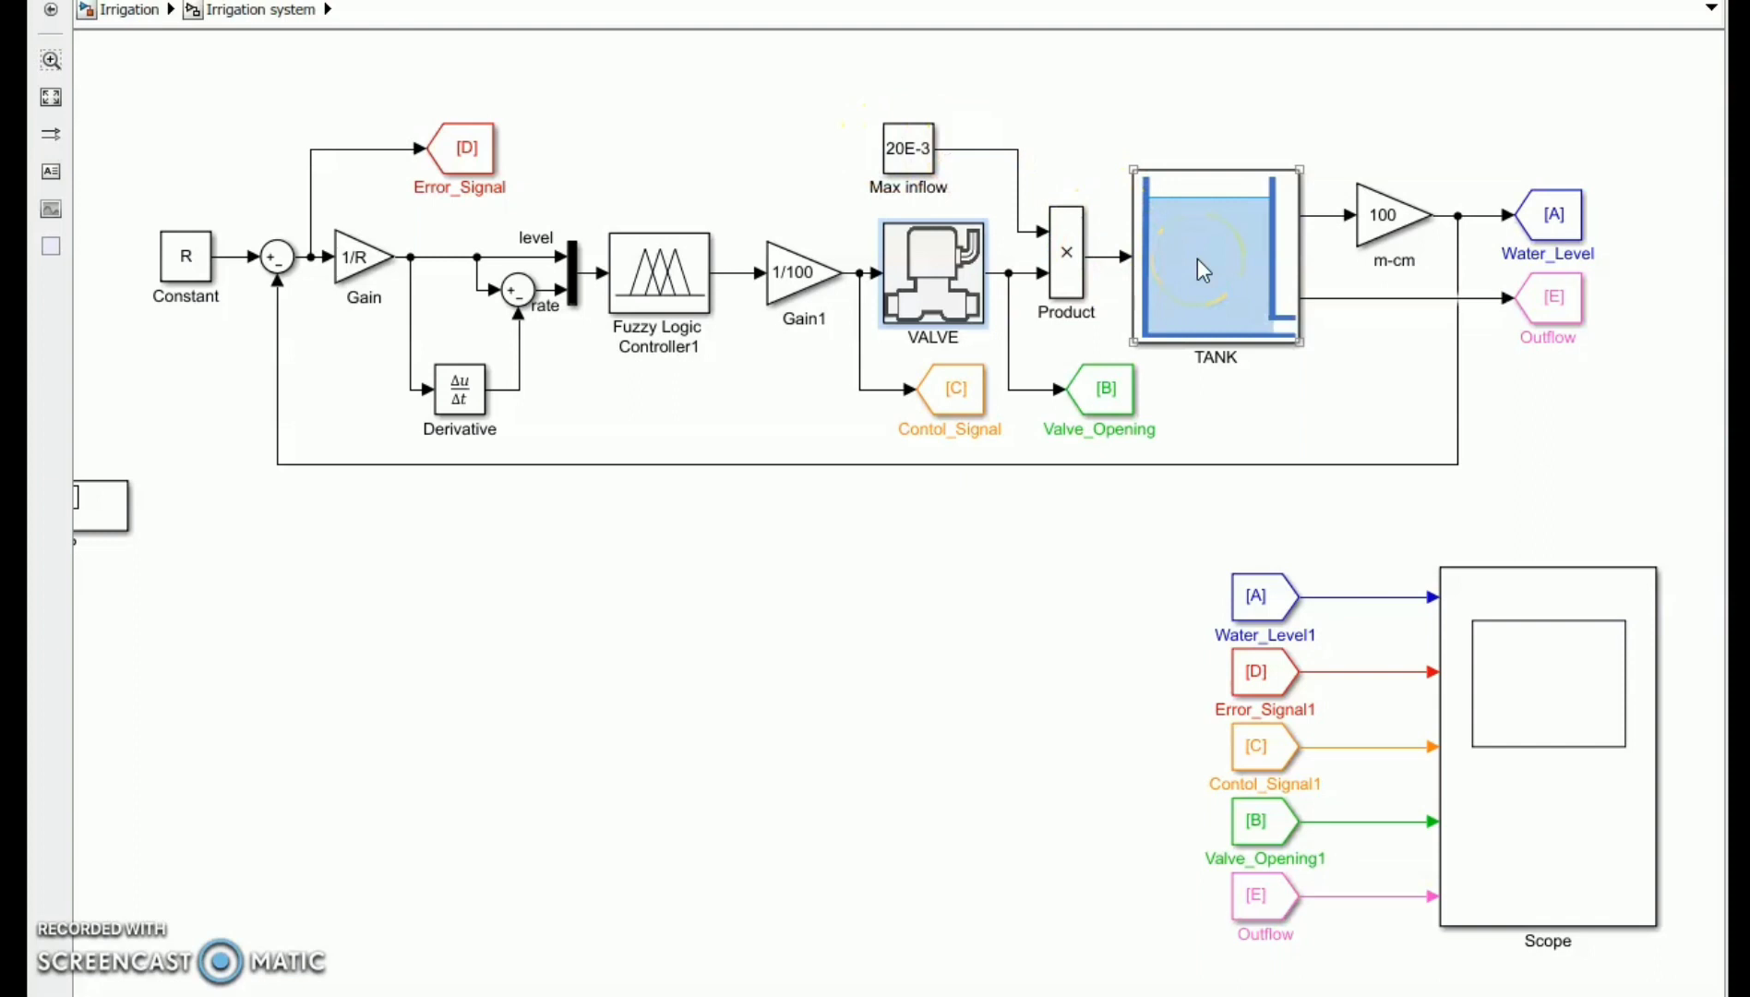
pyautogui.click(1209, 299)
pyautogui.doubleClick(1208, 299)
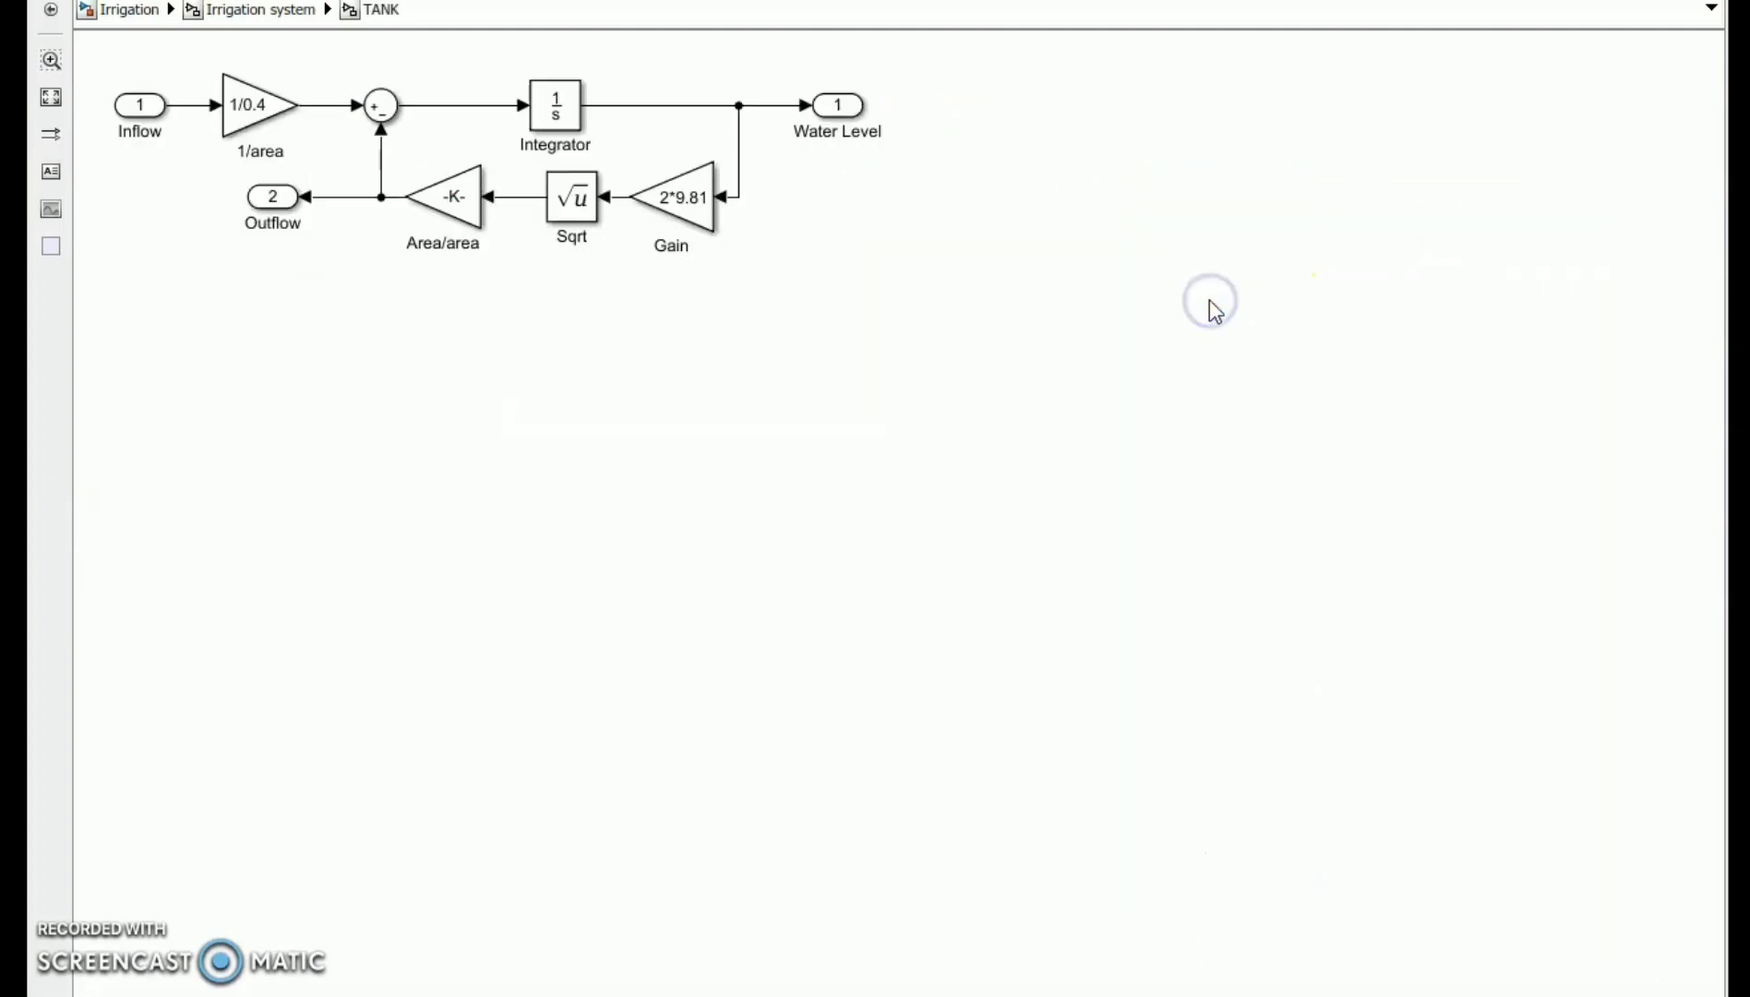
pyautogui.click(454, 110)
pyautogui.moveTo(454, 109); pyautogui.dragTo(758, 422)
pyautogui.scroll(4, 759, 421)
pyautogui.click(411, 393)
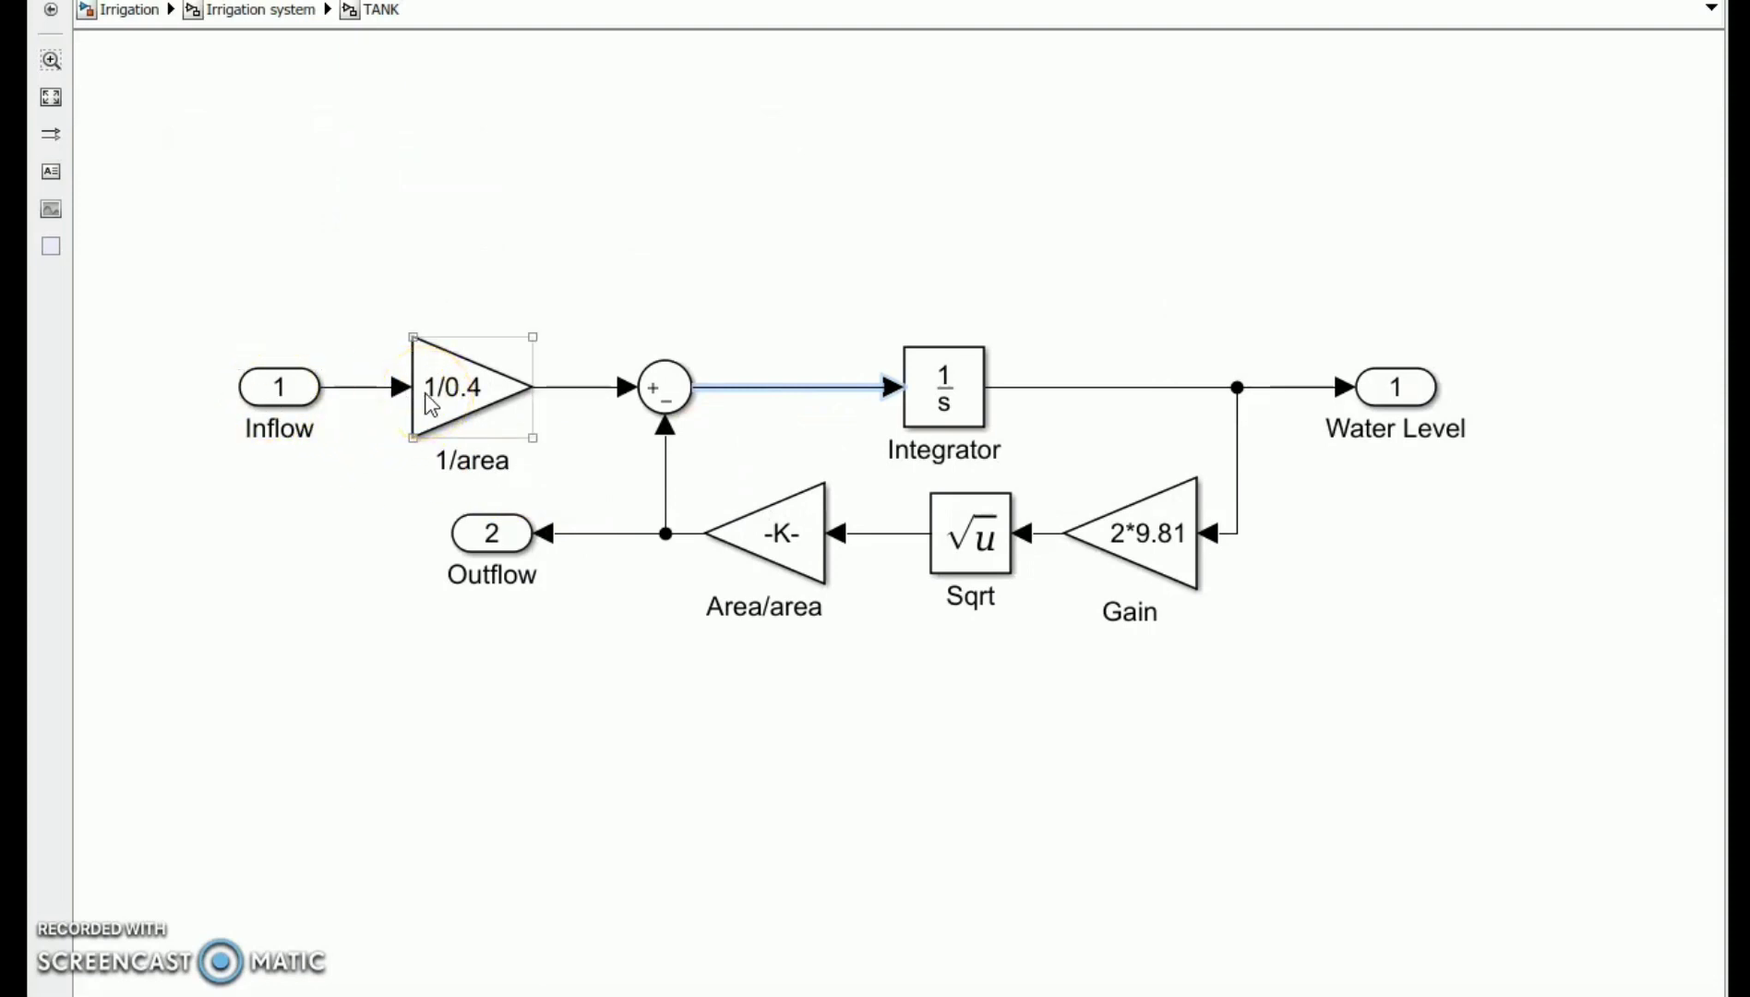
pyautogui.click(672, 393)
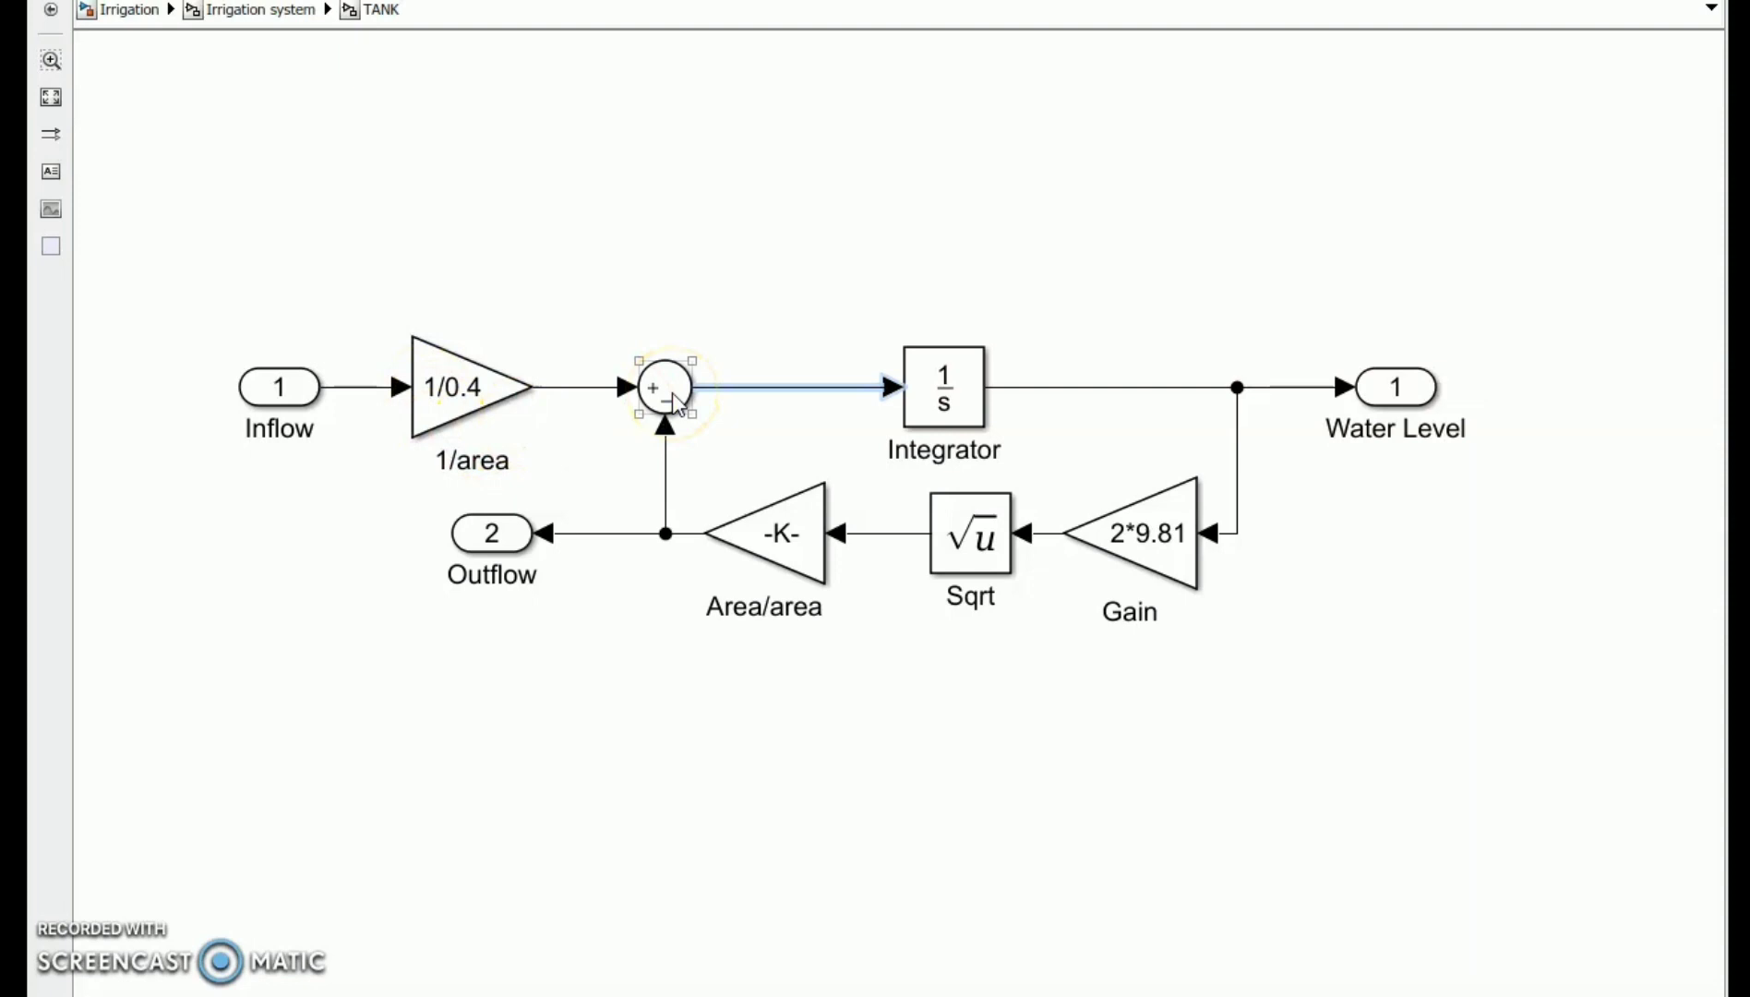
pyautogui.press('Escape')
pyautogui.click(754, 340)
pyautogui.click(802, 950)
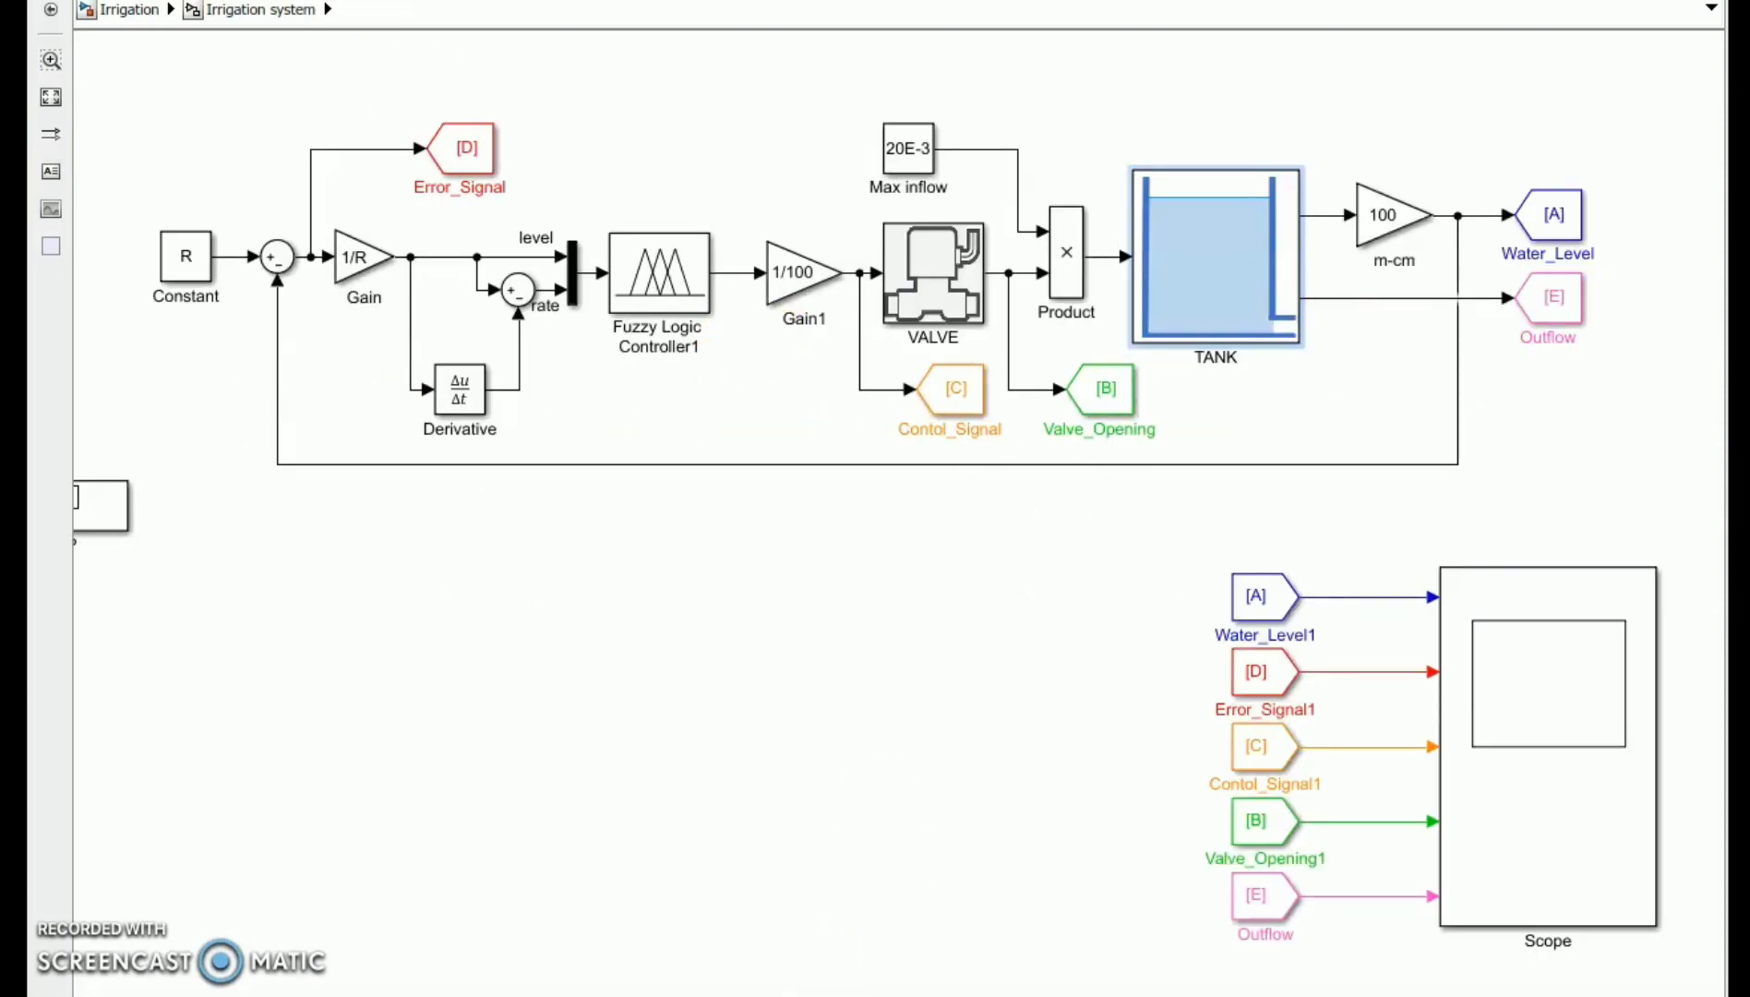
# Bring up the sensors3 fuzzy system in Fuzzy Logic Designer from the taskbar
pyautogui.moveTo(1021, 995)
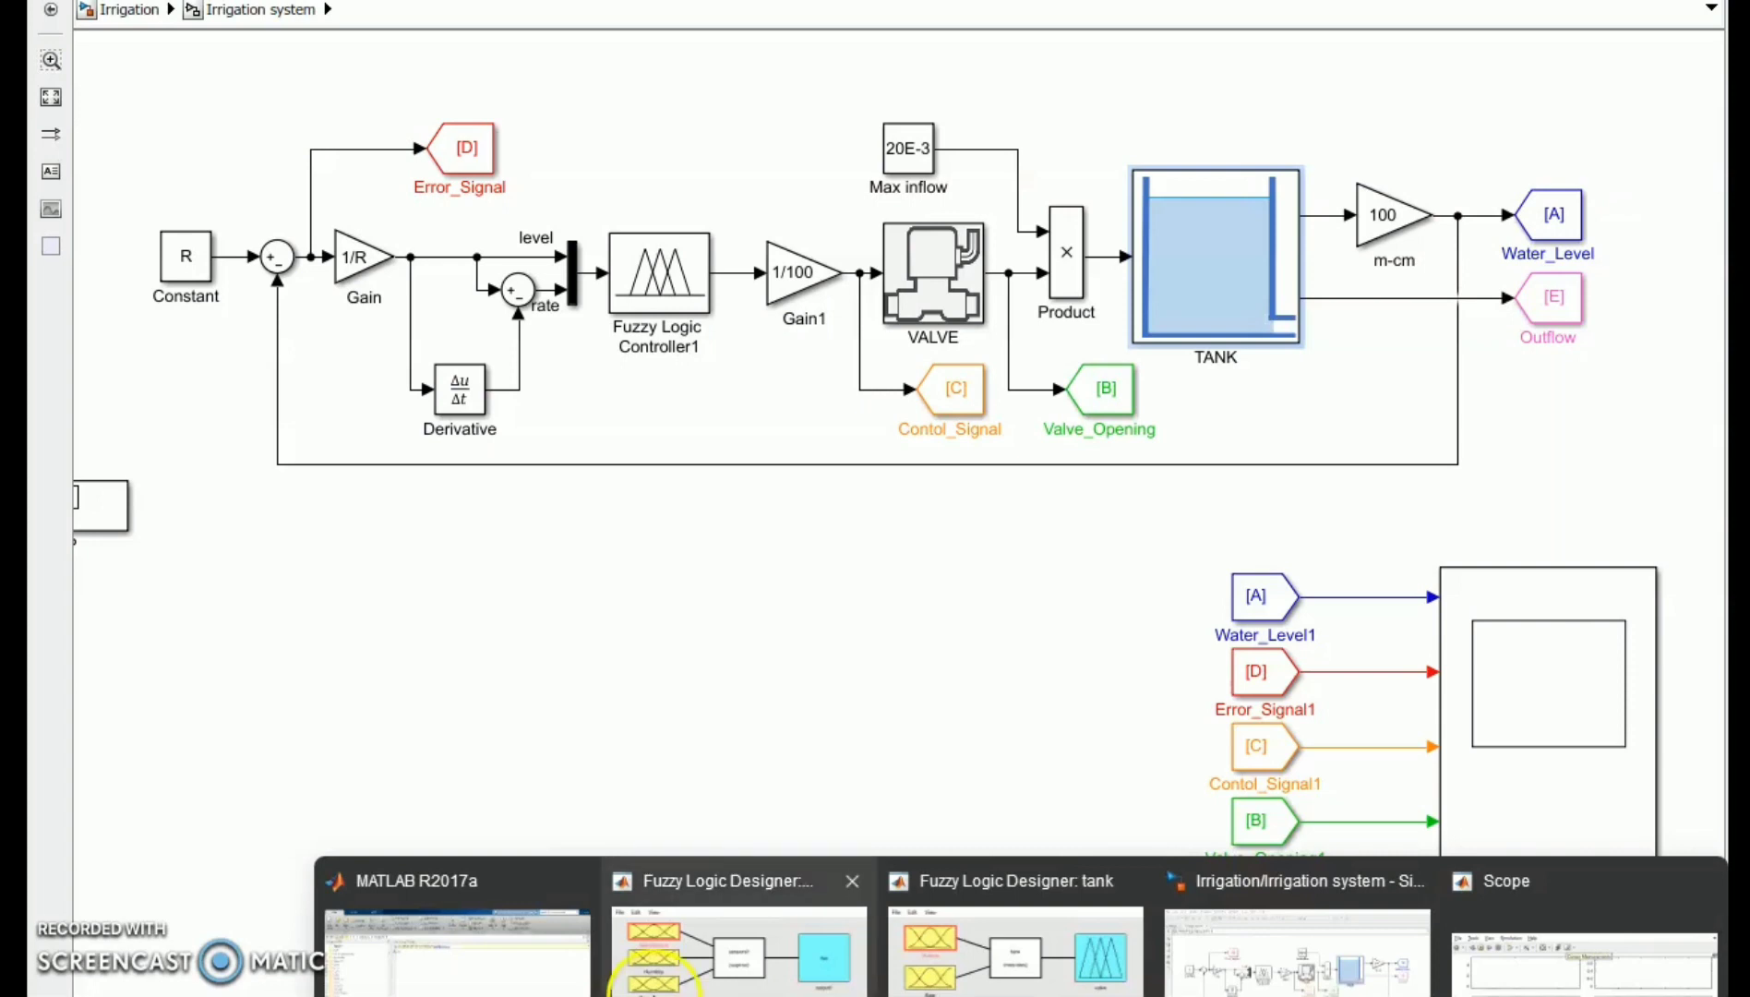
pyautogui.click(738, 951)
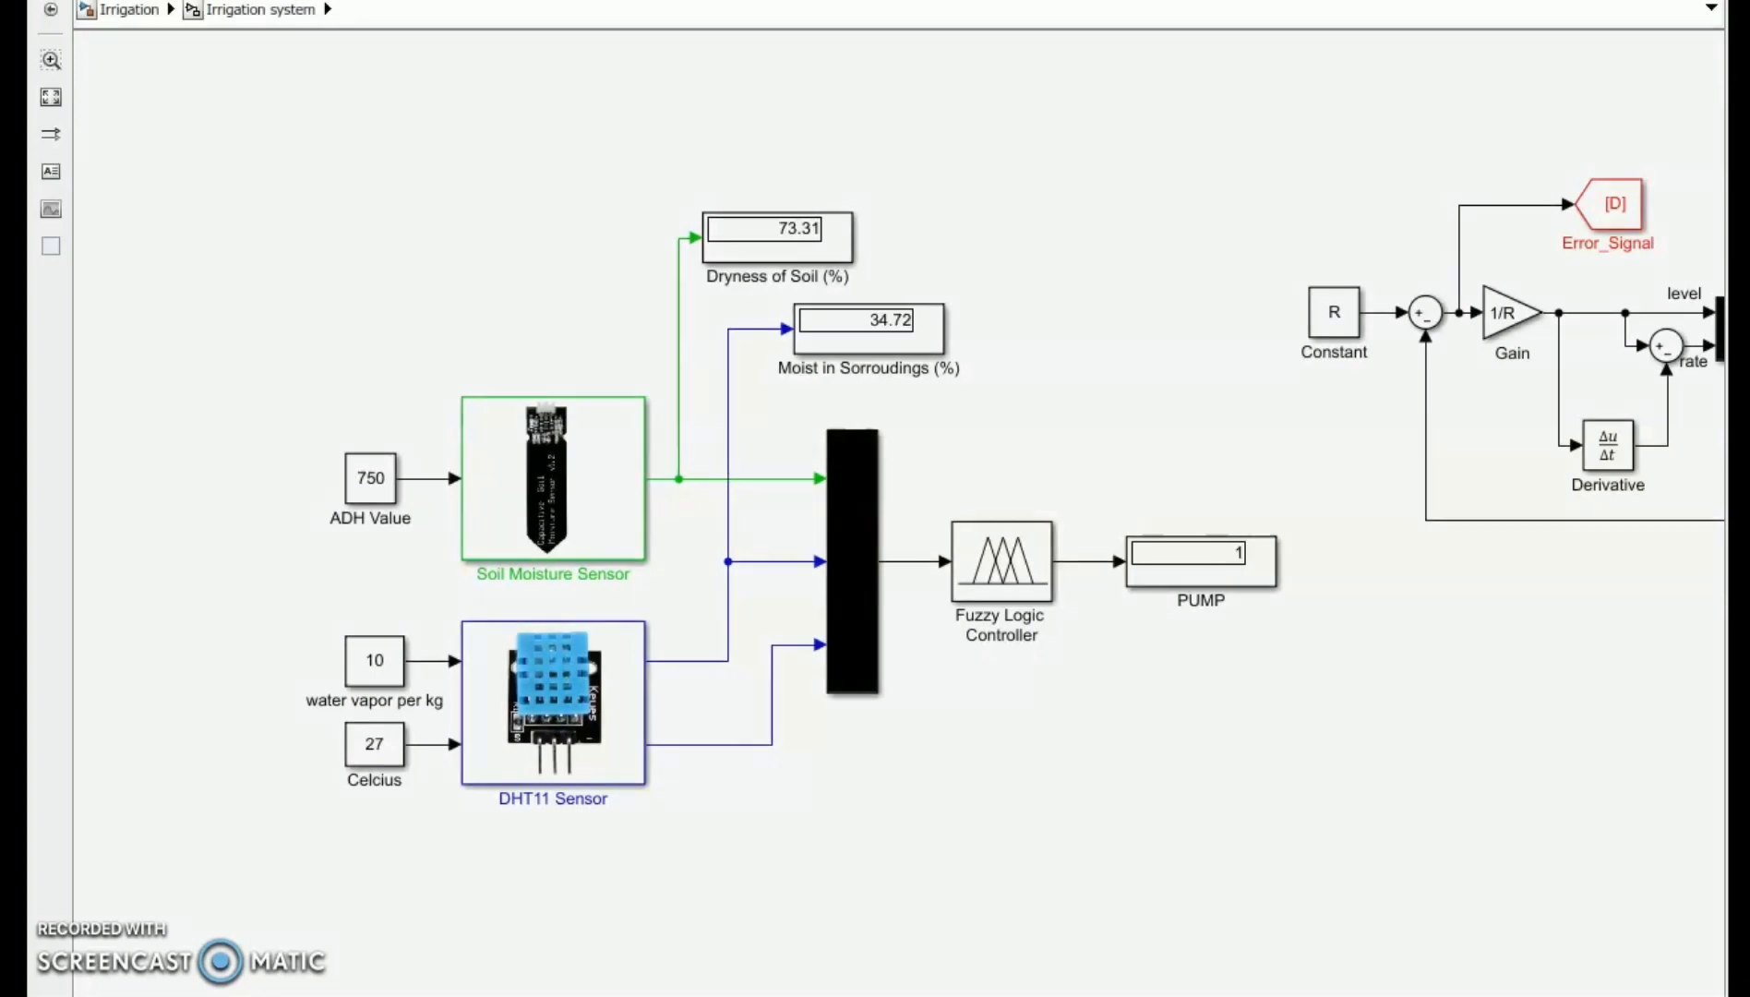
pyautogui.click(389, 486)
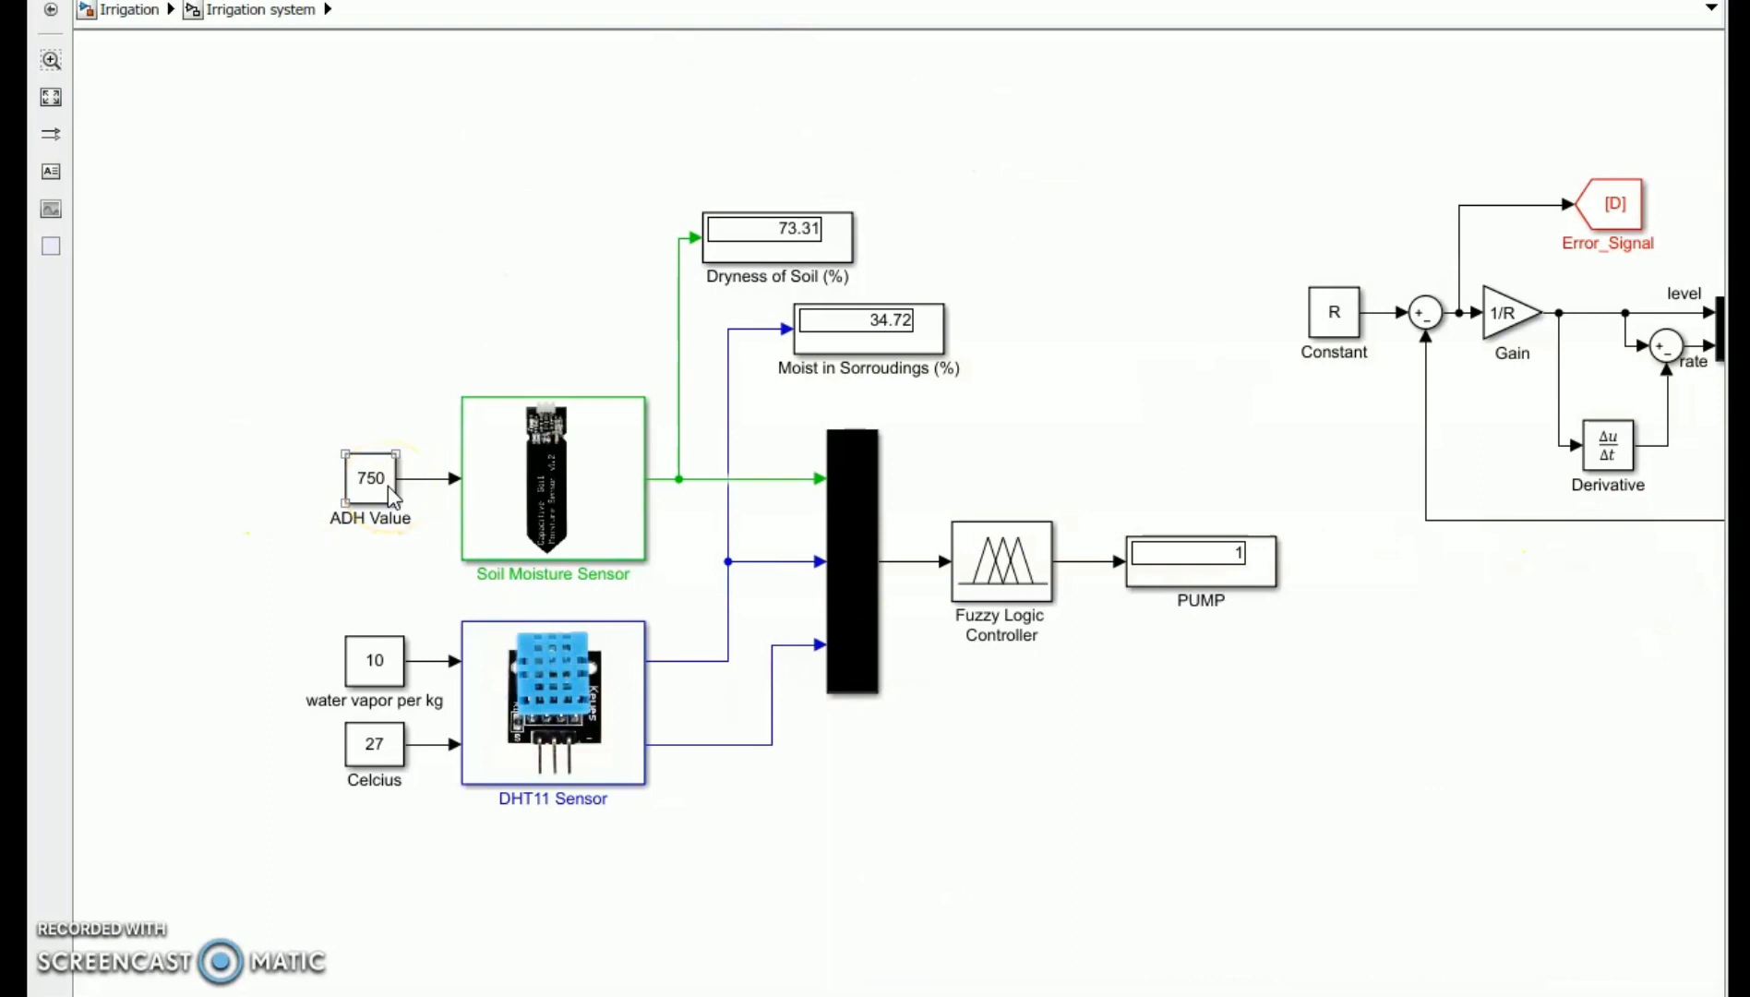
pyautogui.click(518, 475)
pyautogui.click(835, 250)
pyautogui.click(373, 683)
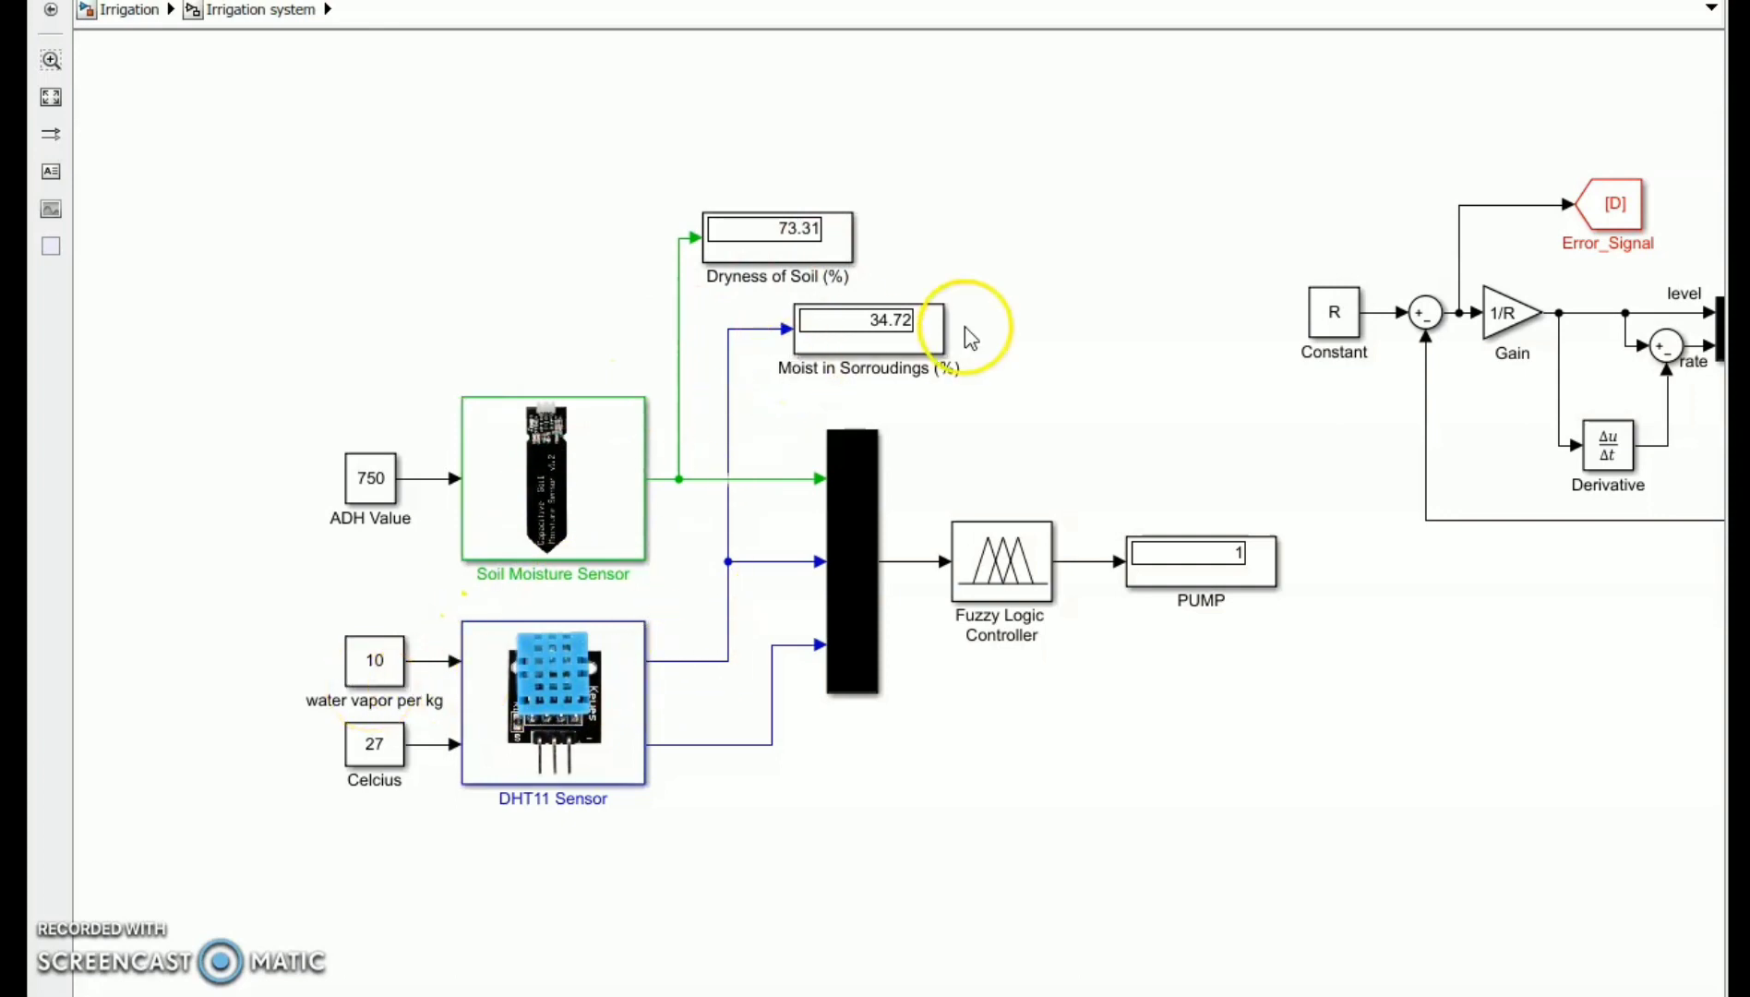
pyautogui.click(874, 362)
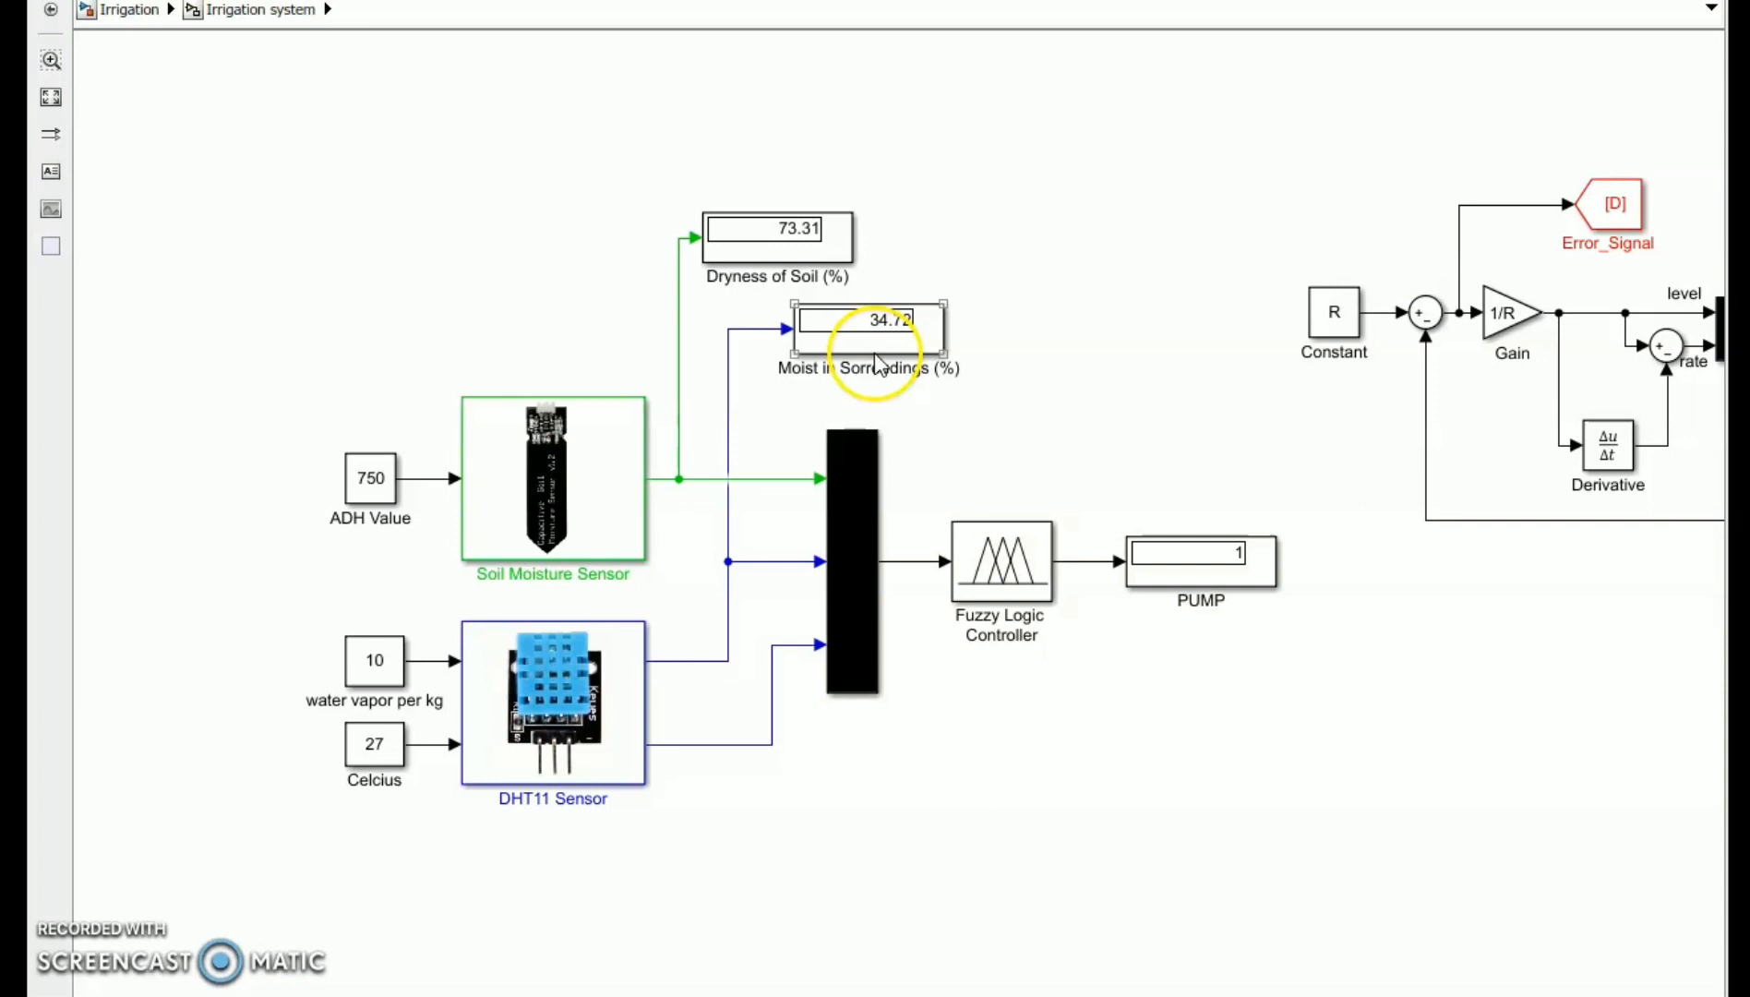
pyautogui.click(386, 750)
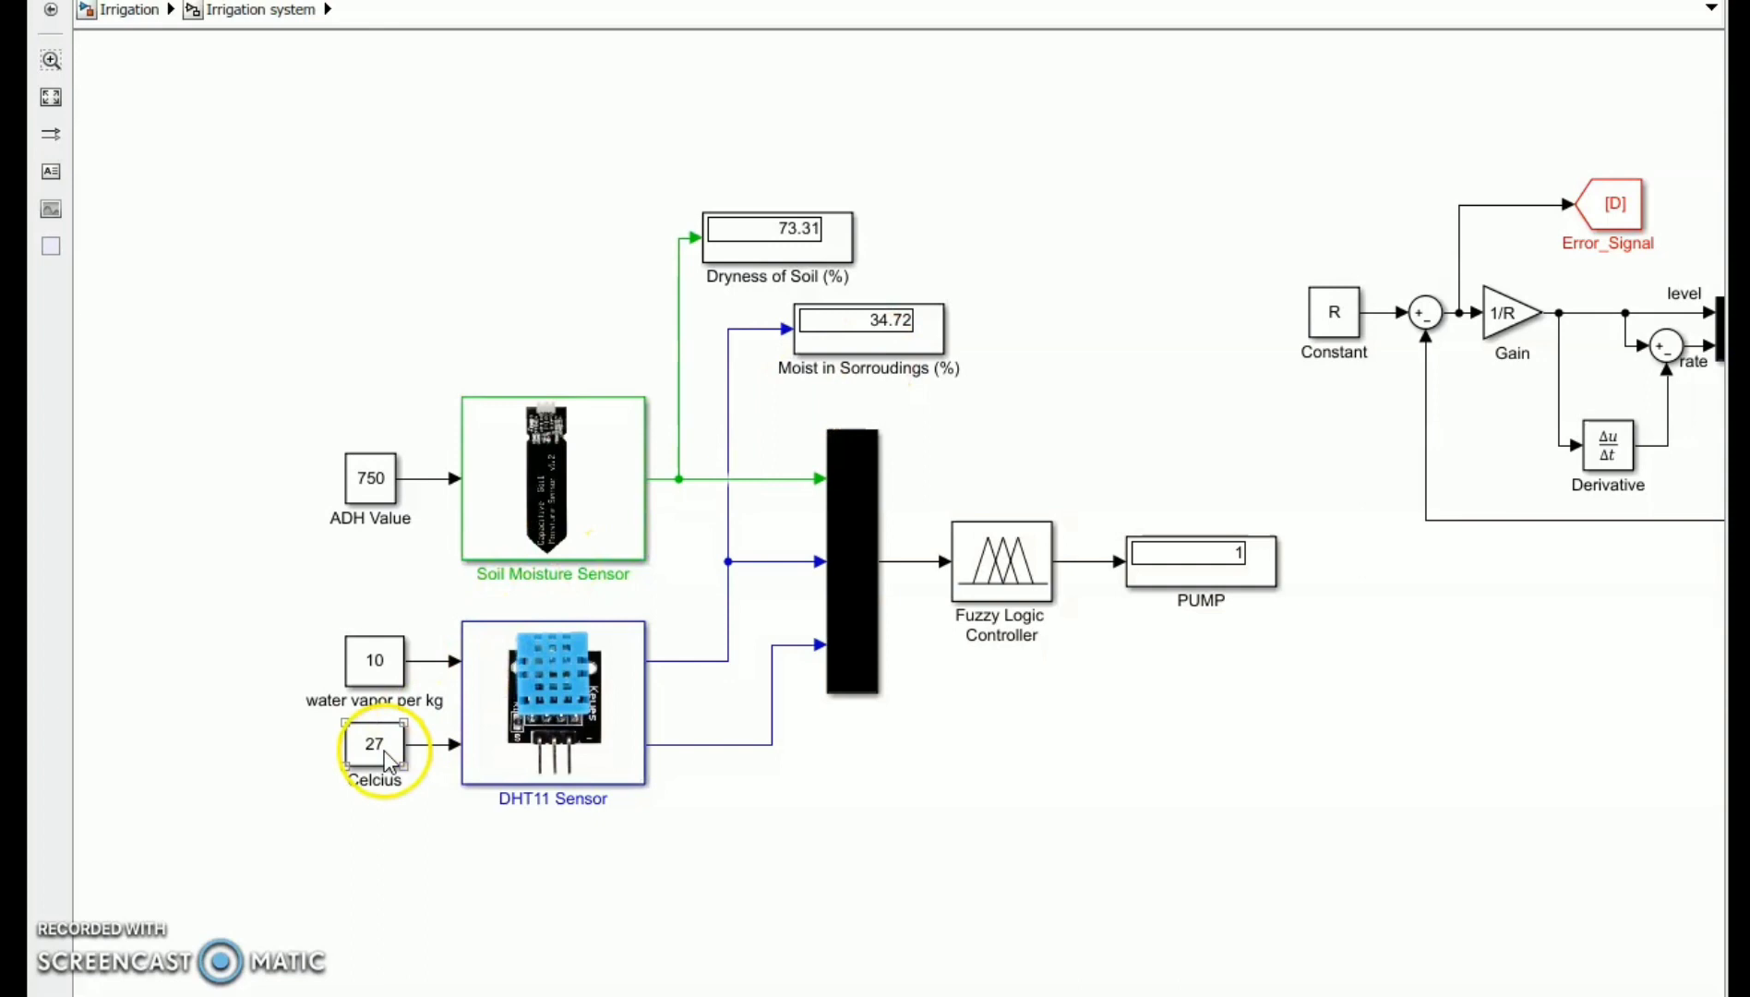
pyautogui.click(1194, 562)
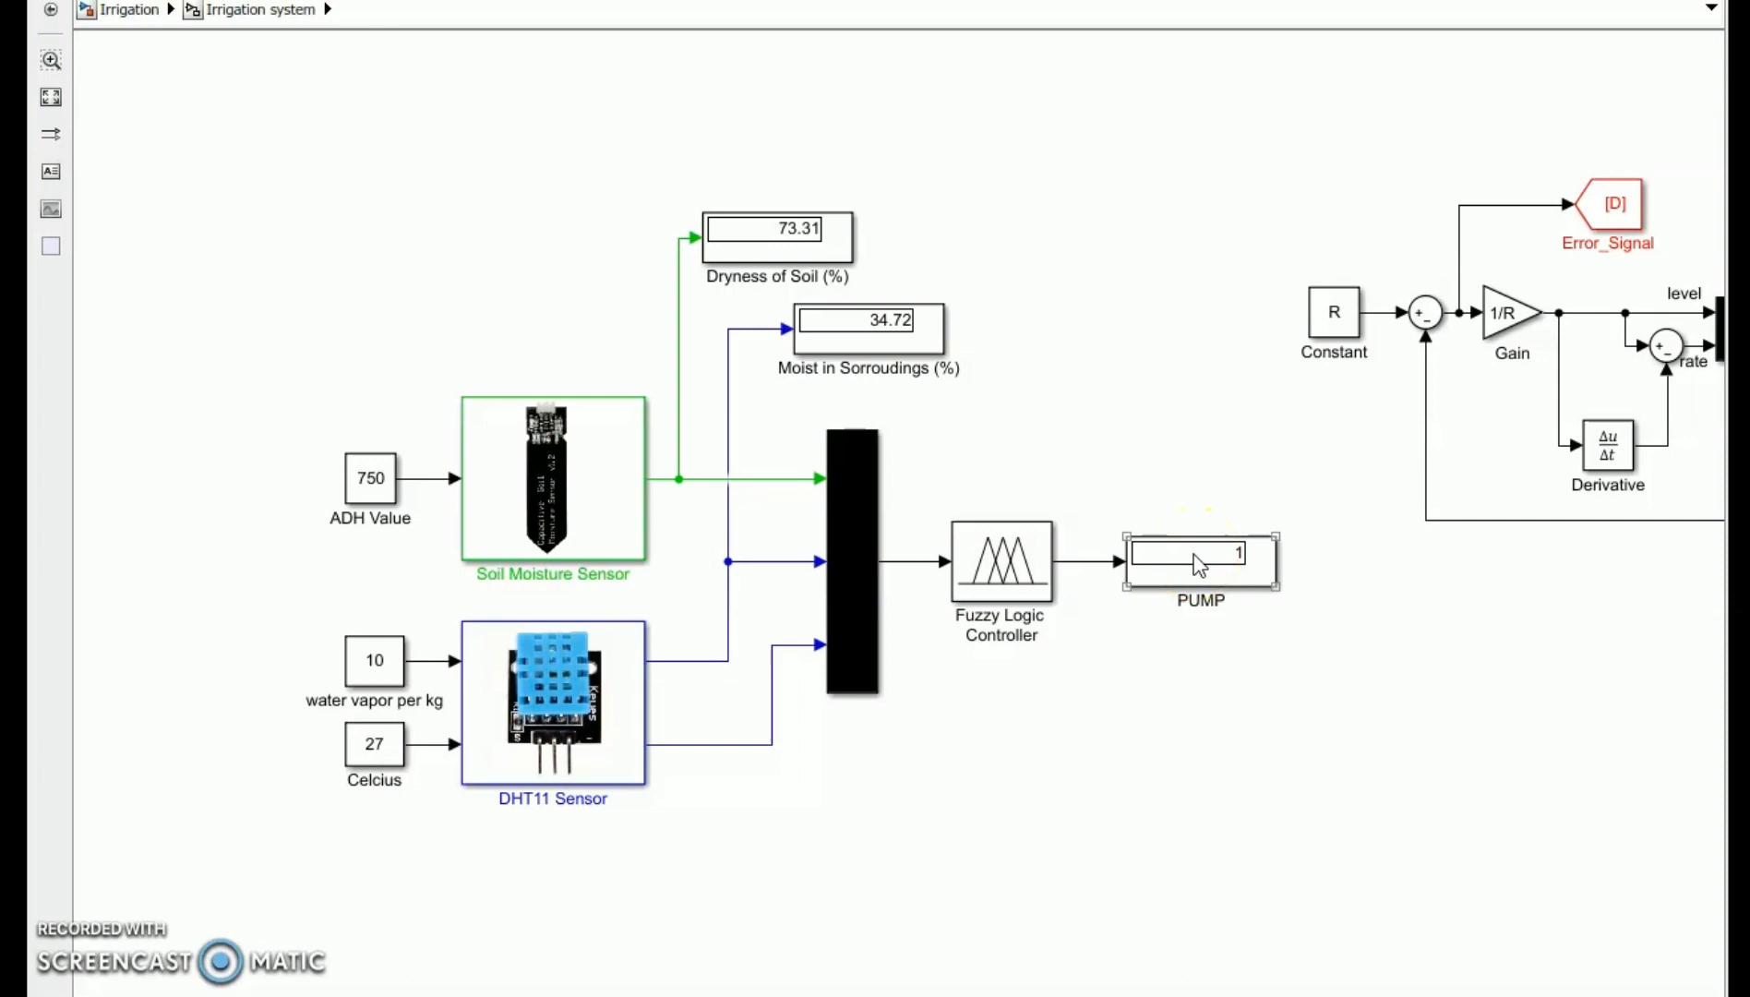
pyautogui.click(1104, 570)
pyautogui.click(1243, 567)
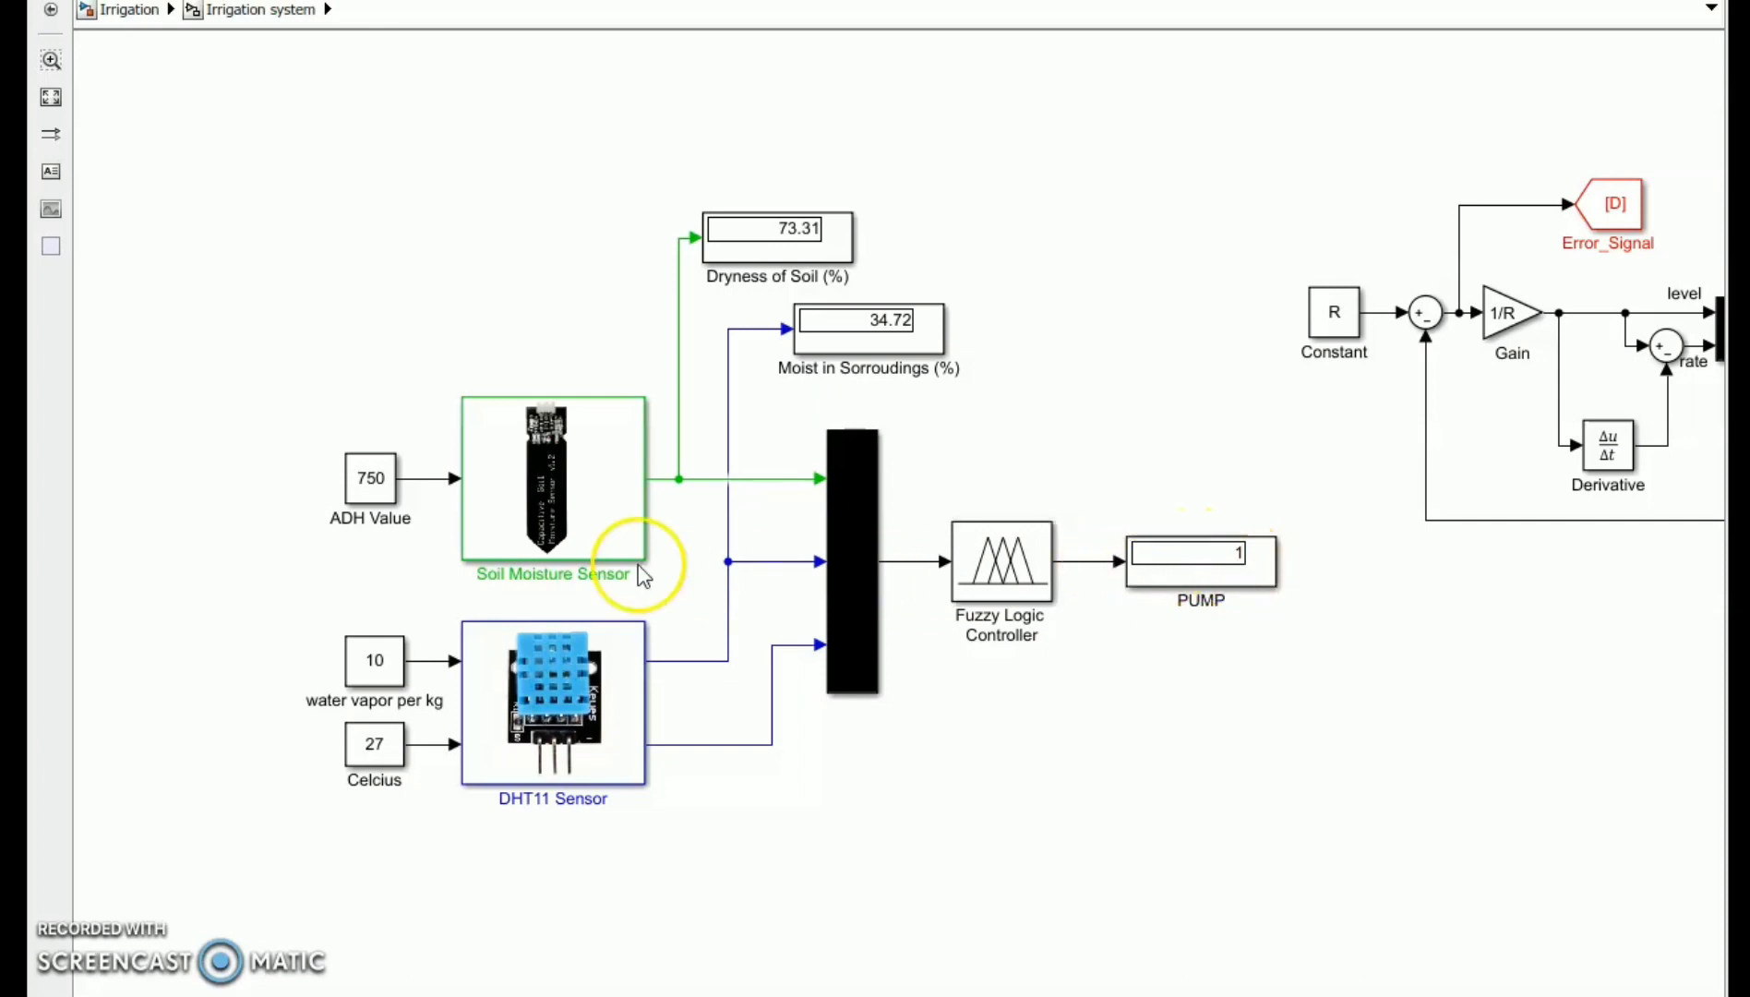
# Change ADH Value 750→500, water vapor per kg 10→20, Celcius 27→24, then run
pyautogui.doubleClick(361, 480)
pyautogui.press('BackSpace')
pyautogui.write('500')
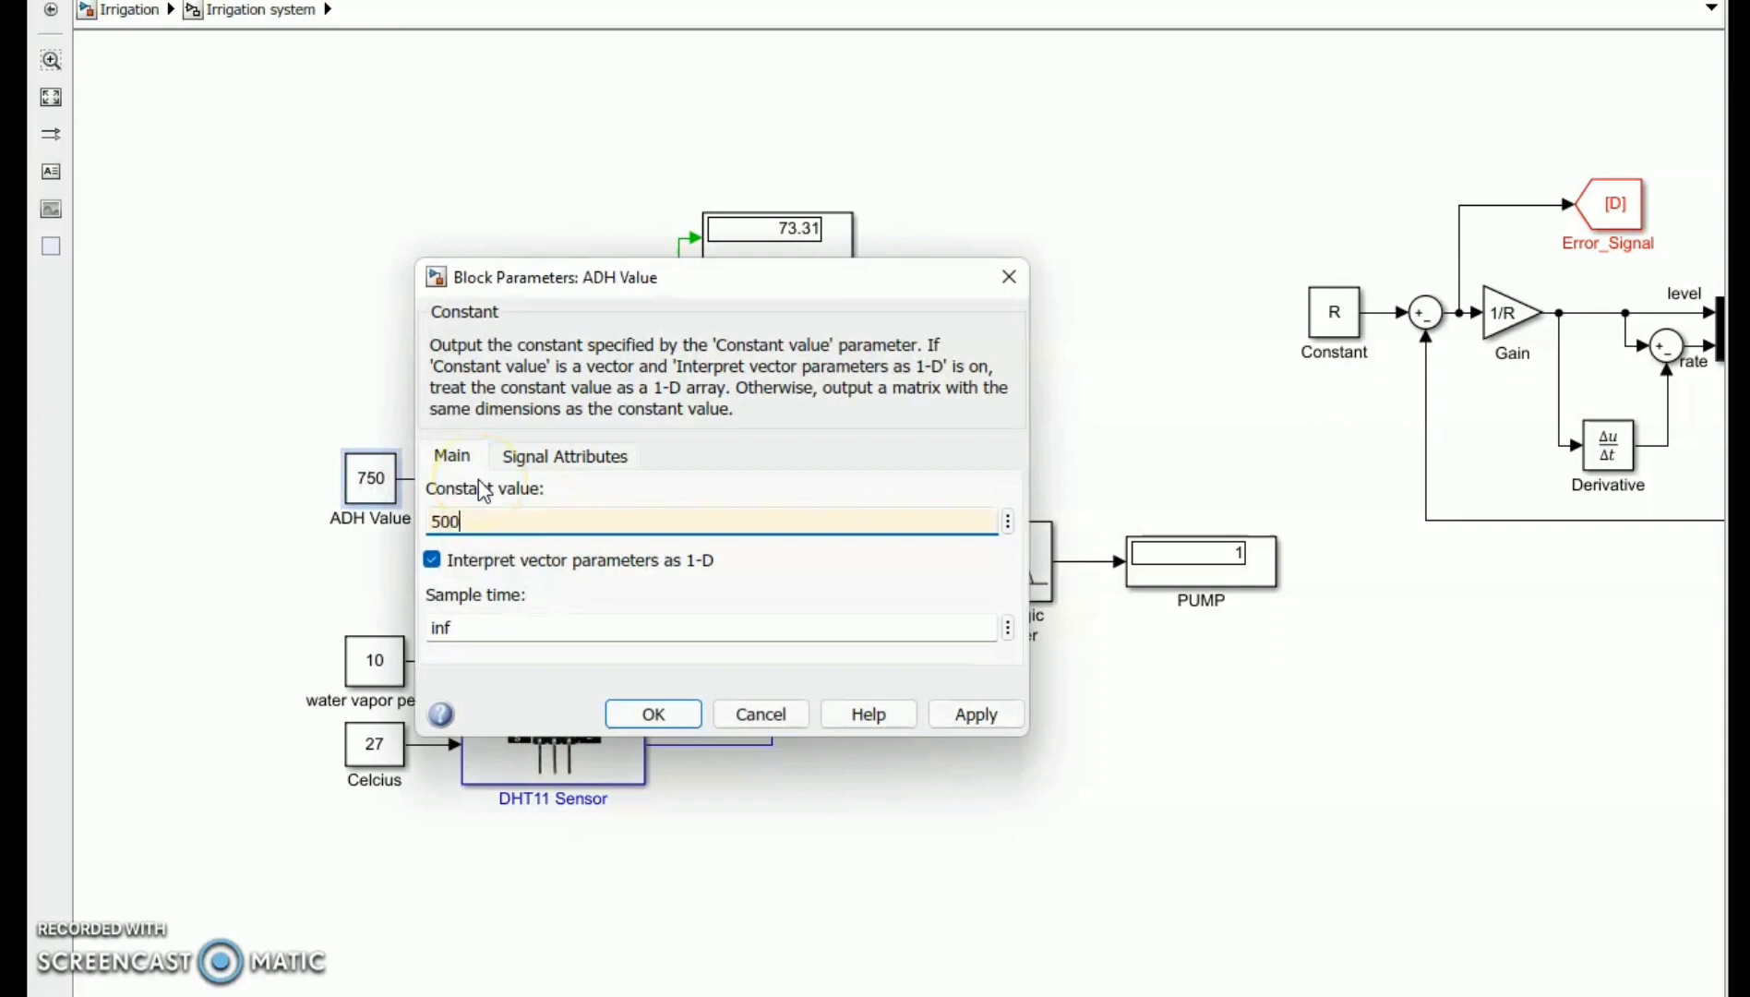
pyautogui.press('Return')
pyautogui.doubleClick(379, 662)
pyautogui.press('BackSpace')
pyautogui.write('20')
pyautogui.press('Return')
pyautogui.doubleClick(372, 744)
pyautogui.press('BackSpace')
pyautogui.write('24')
pyautogui.press('Return')
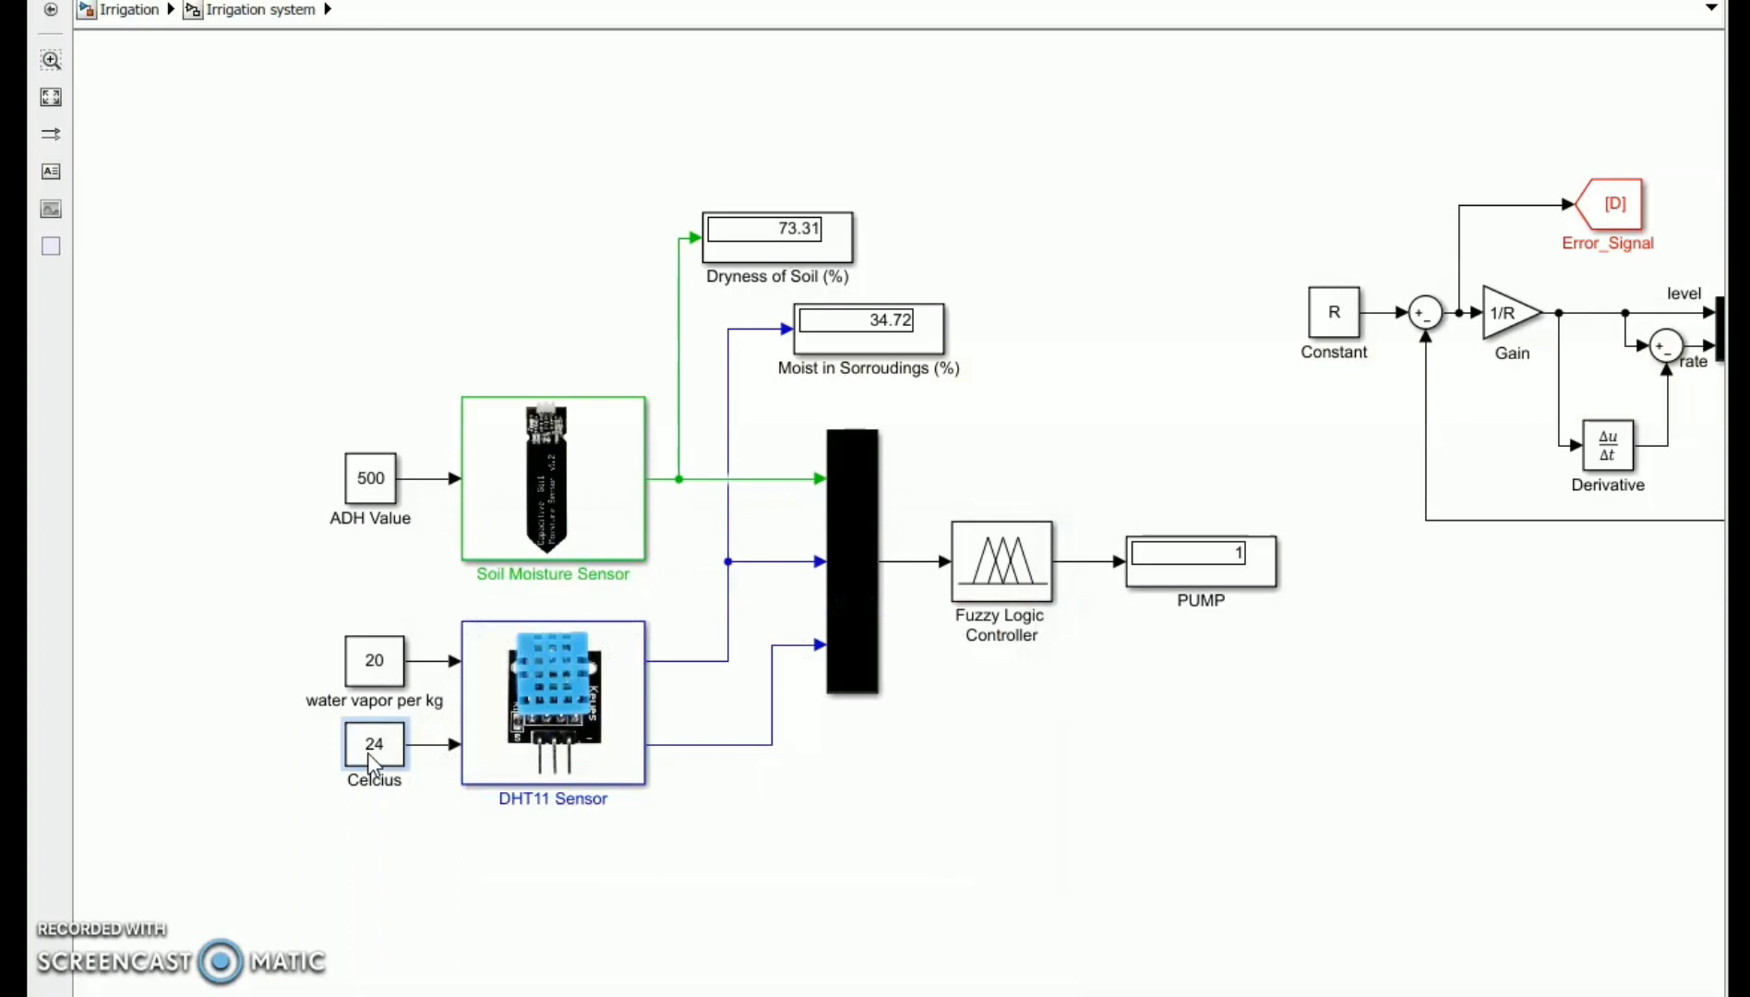
pyautogui.click(372, 762)
# Confirm PUMP reads 0 and compare the Scope's water level, error and control signal plots
pyautogui.click(1164, 564)
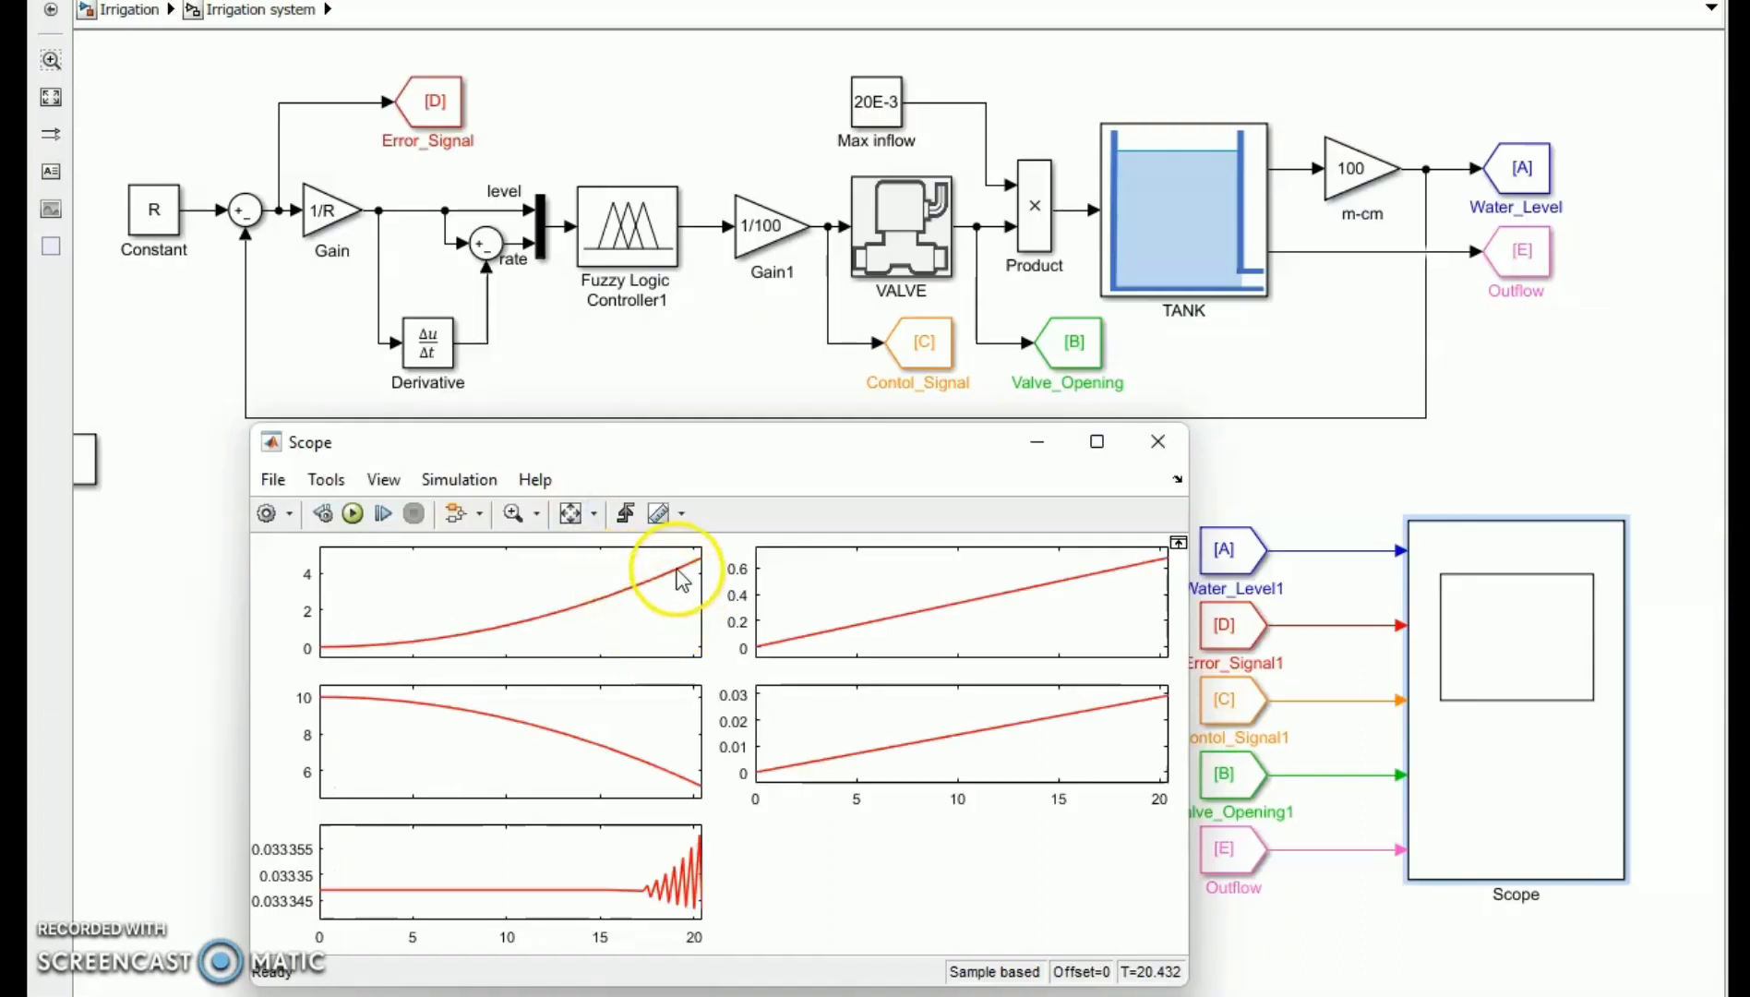
pyautogui.click(1509, 178)
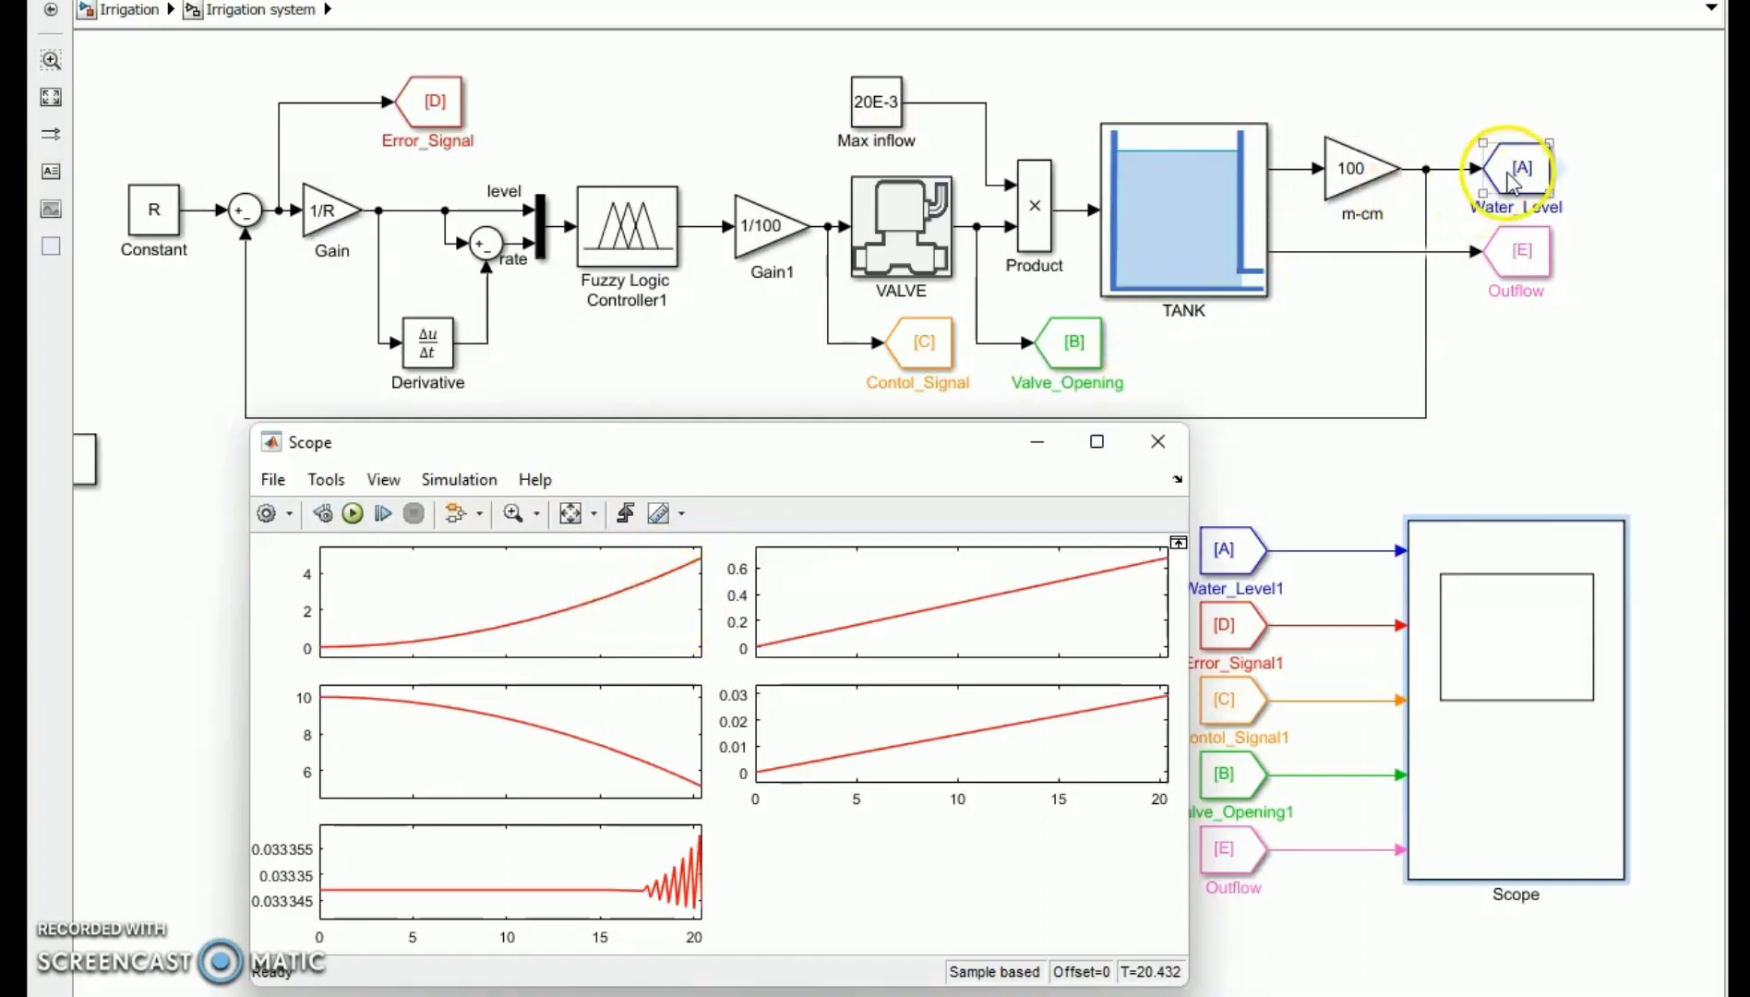
pyautogui.click(702, 570)
pyautogui.click(676, 775)
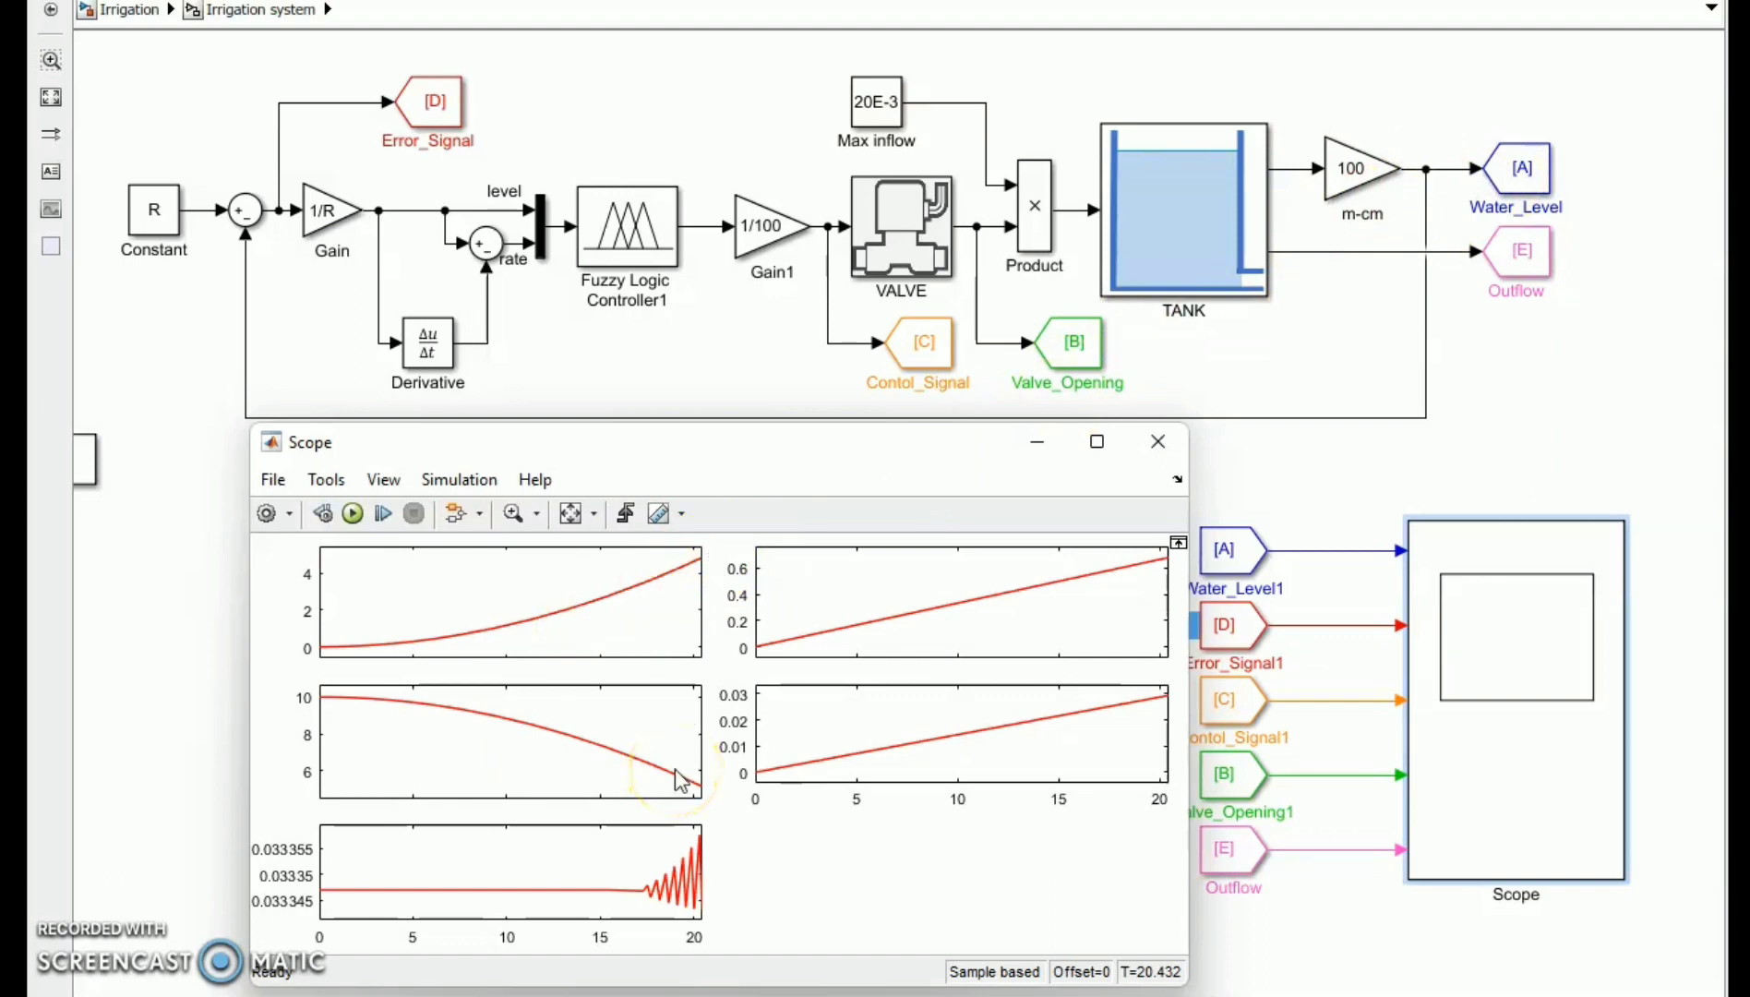
pyautogui.click(754, 785)
pyautogui.click(701, 788)
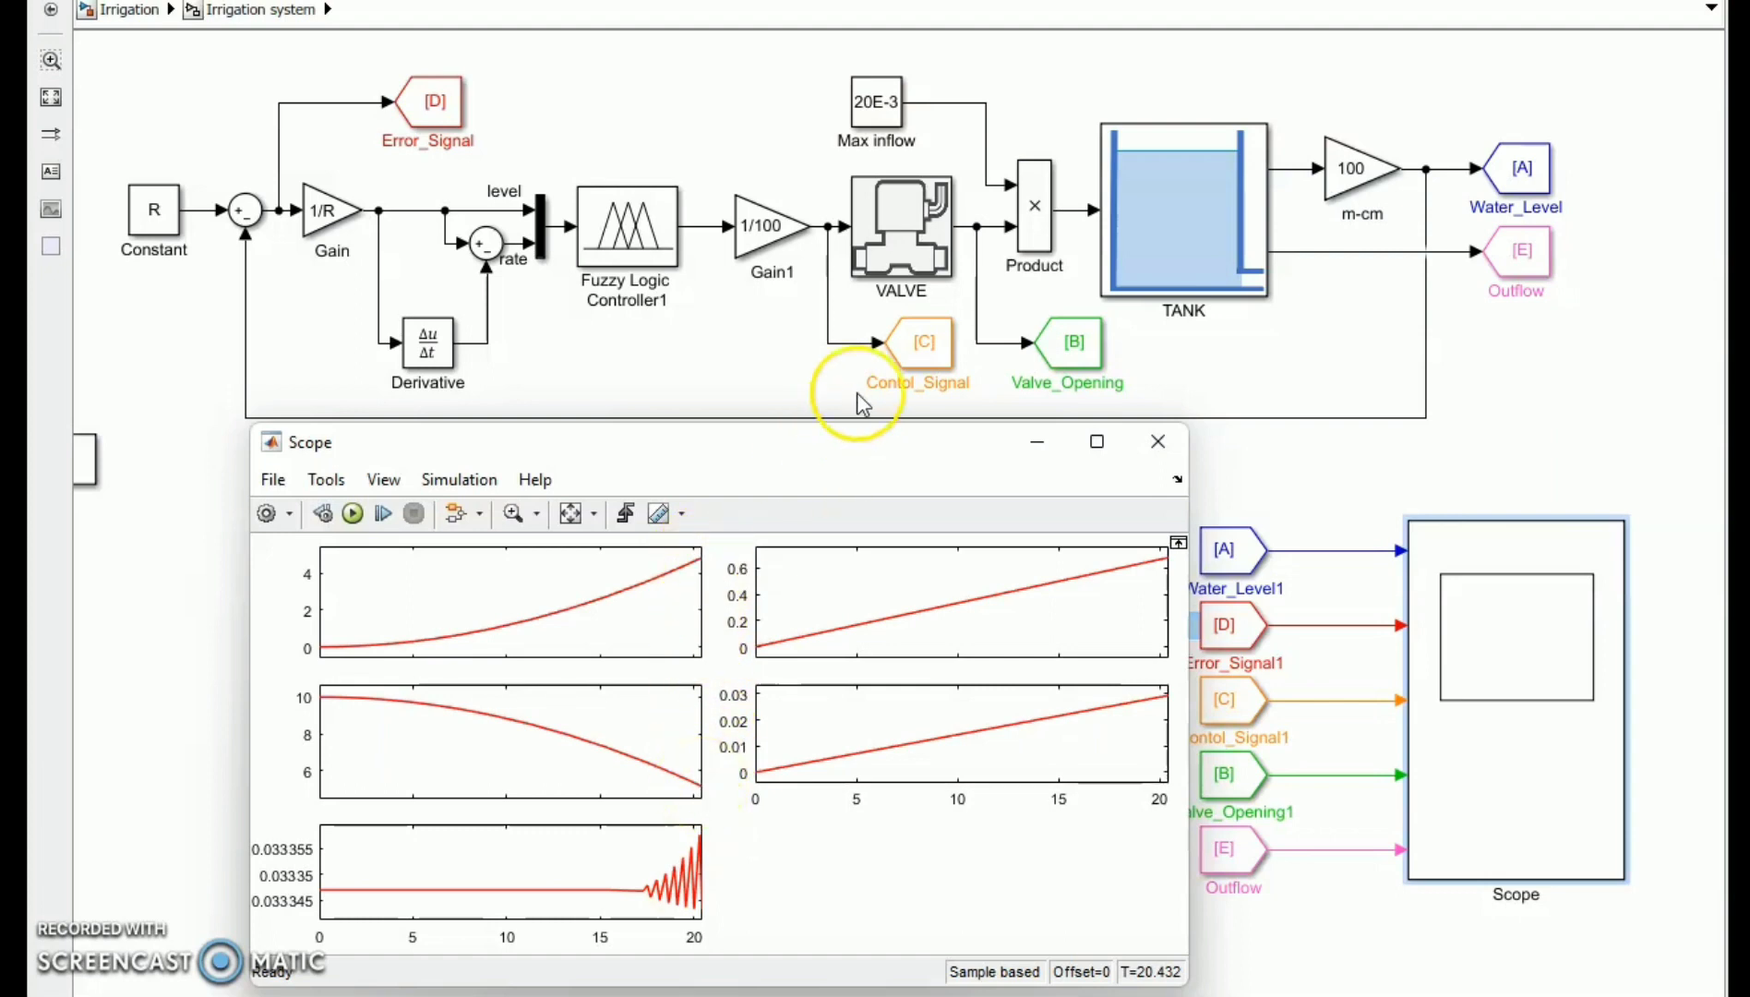
pyautogui.click(946, 349)
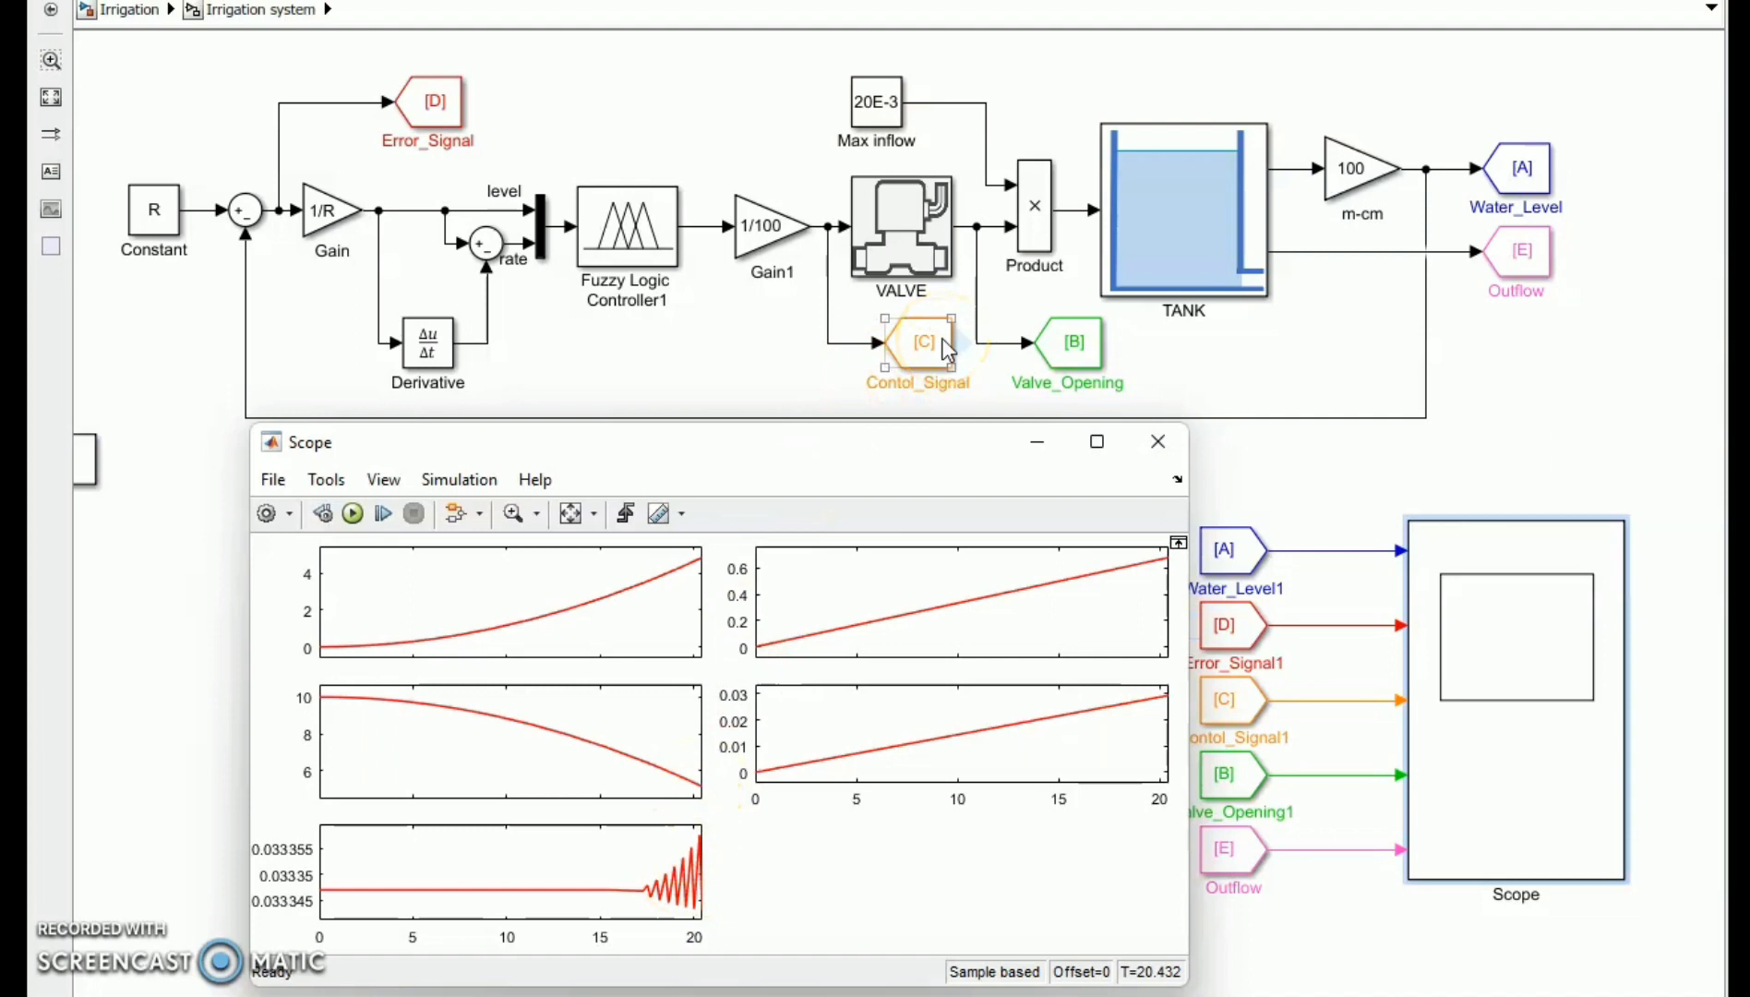
pyautogui.click(665, 910)
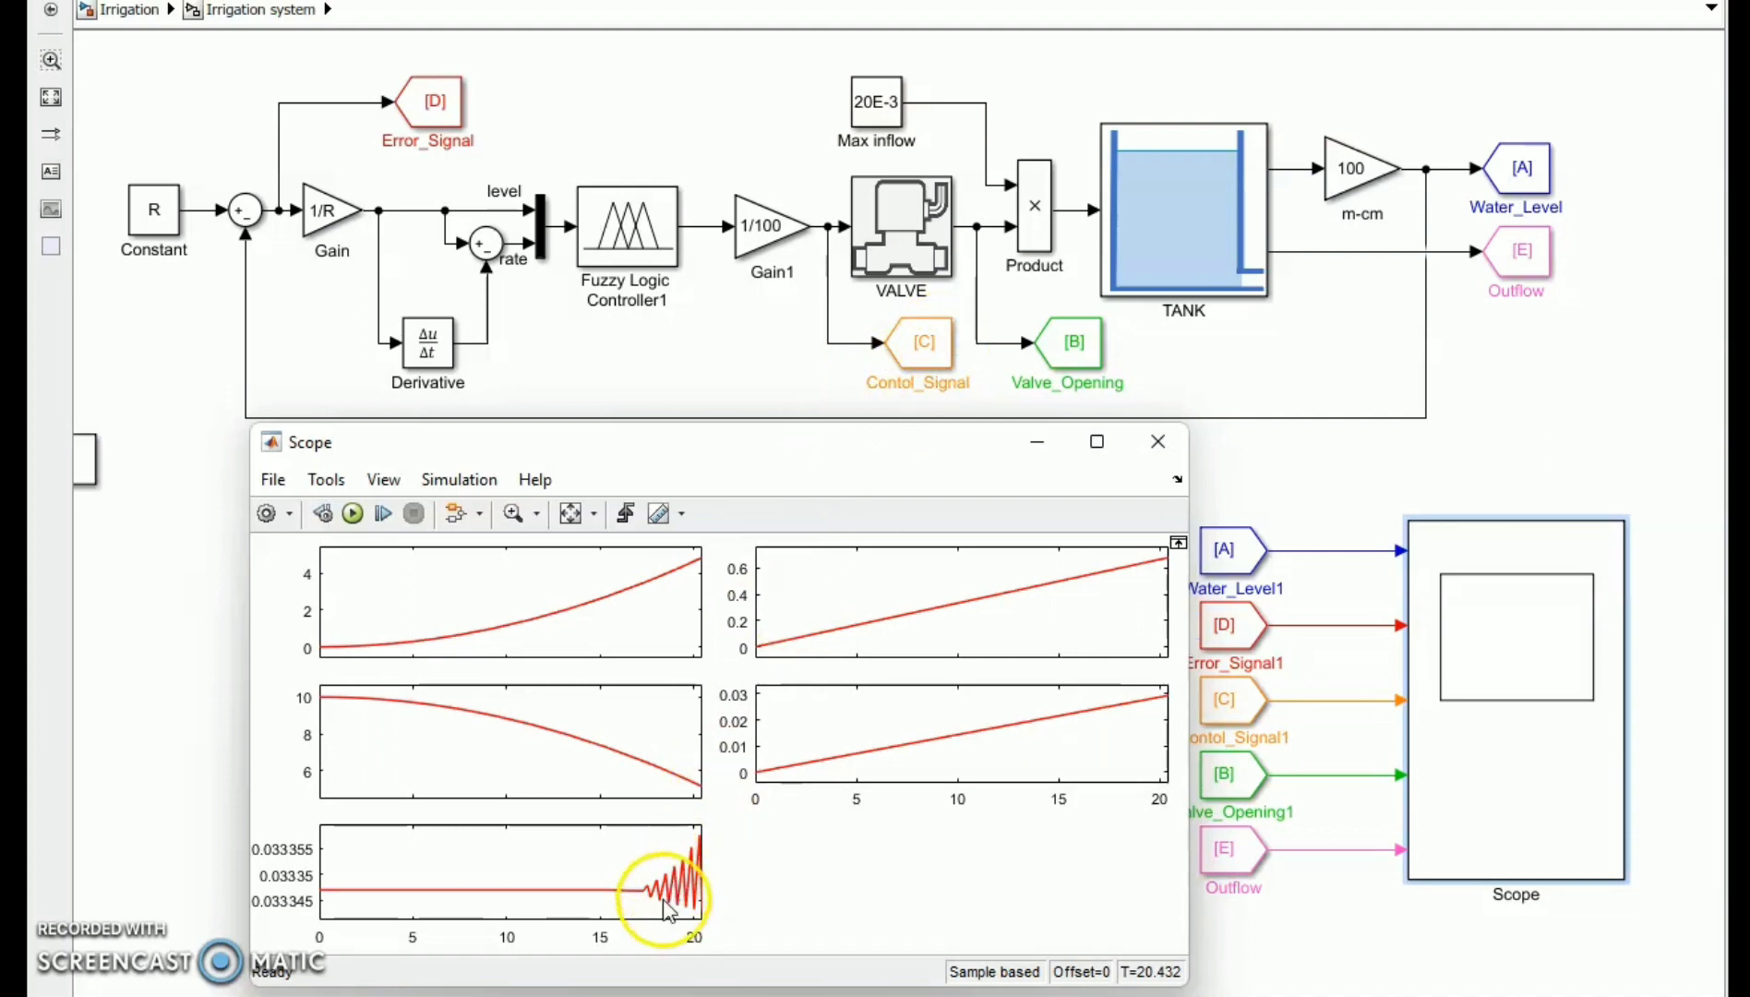